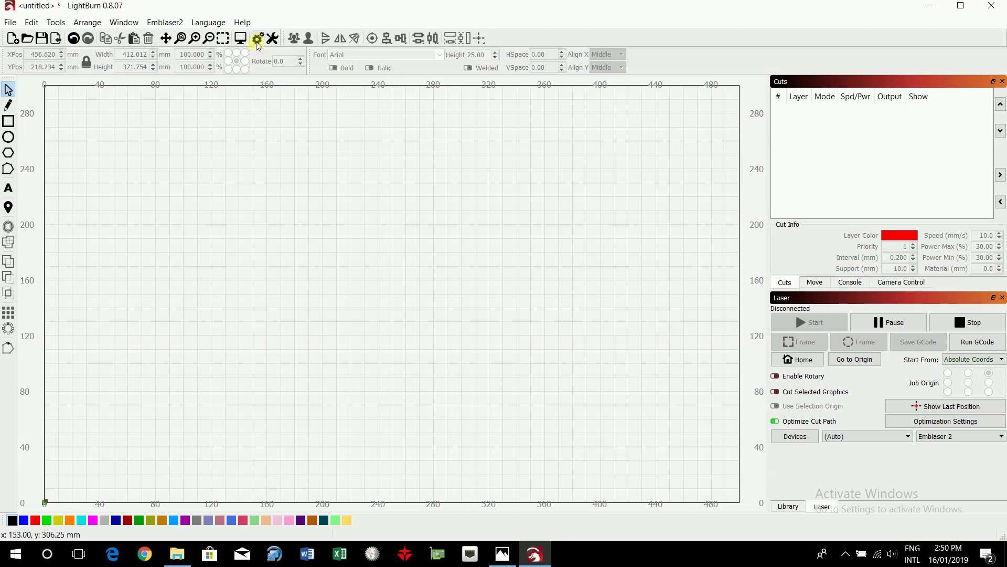
Examine the display, units, snapping and output options in the program settings and close them.
click(605, 209)
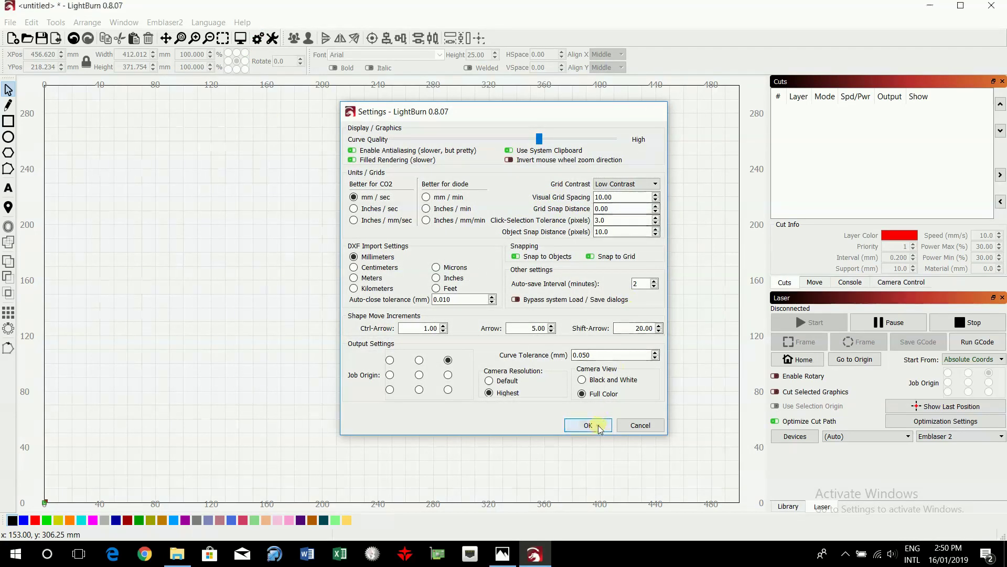
click(596, 424)
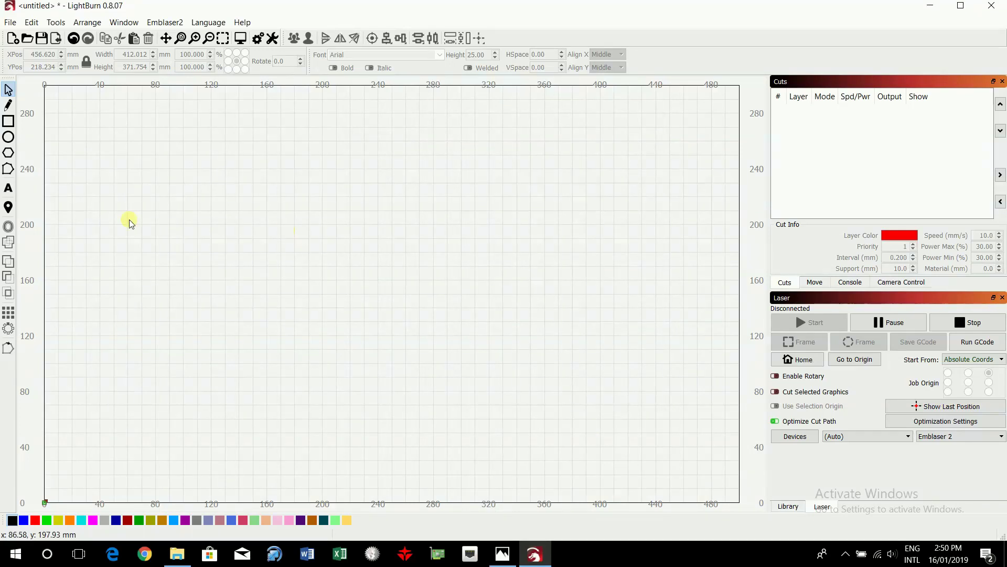
Import the image "halo greysale cropped (2)" and place it in the upper-right part of the workspace, at about X 347, Y 220 mm.
click(10, 22)
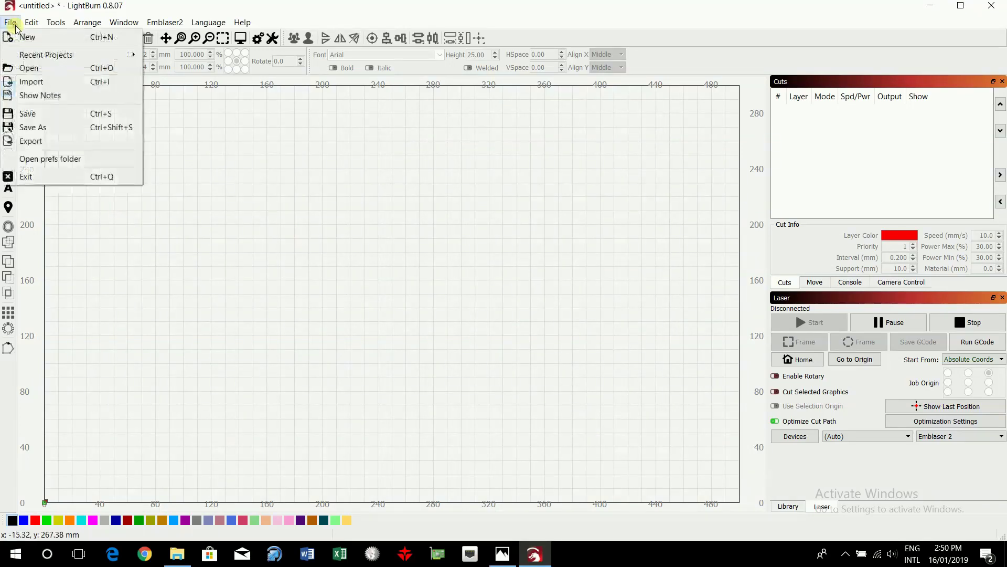
click(32, 81)
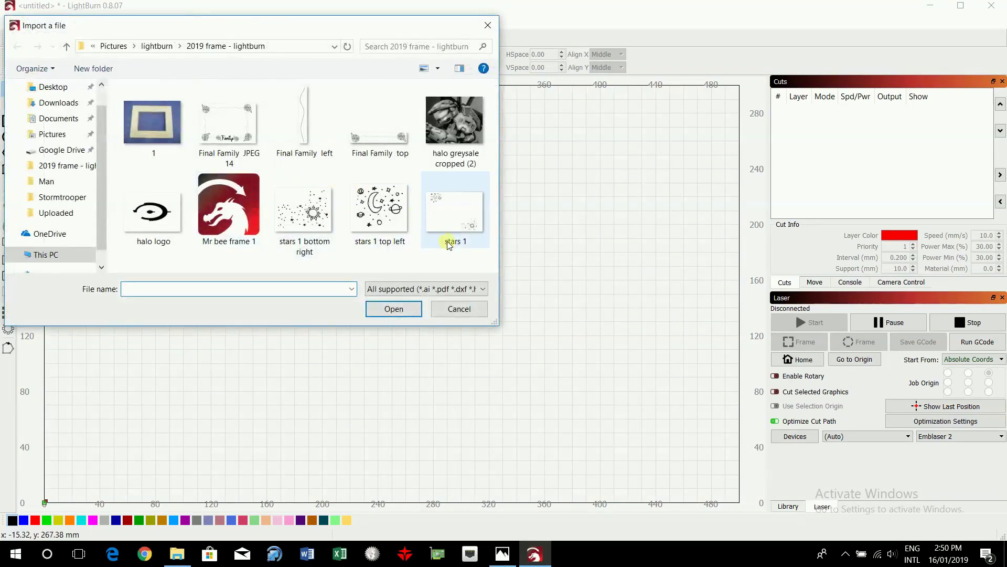
click(454, 126)
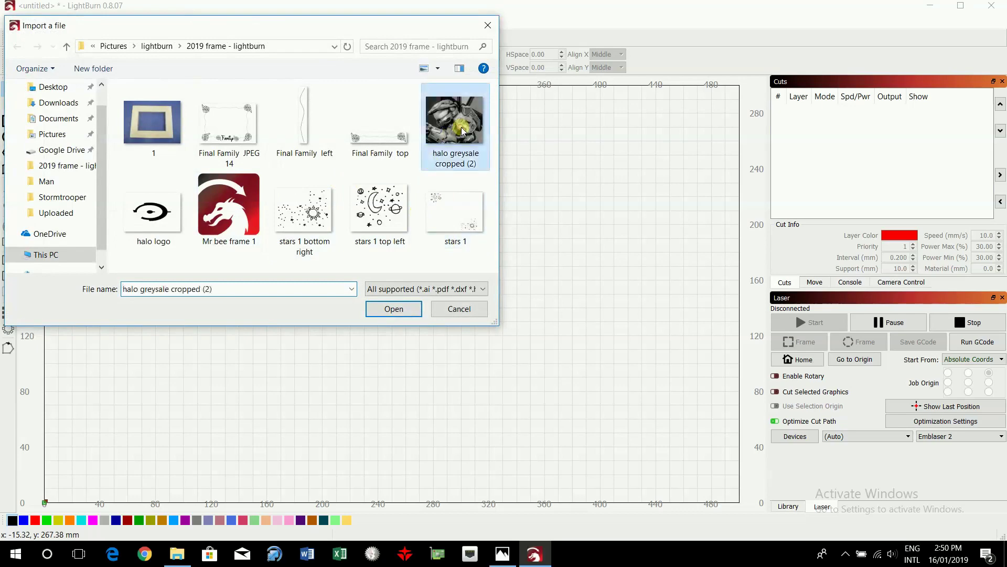
click(417, 314)
drag(414, 306, 556, 208)
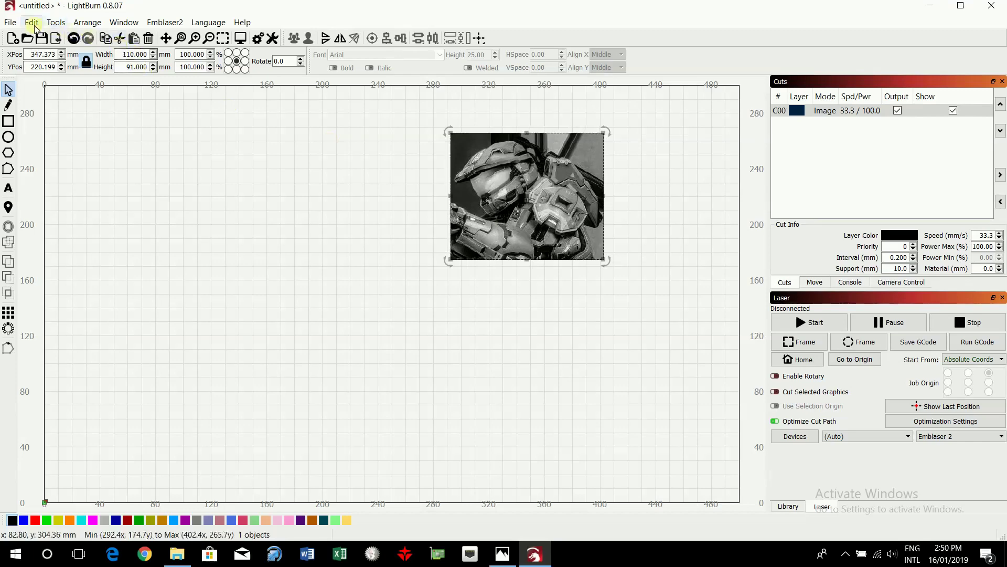
Import the image "halo logo" and shift it toward the left half of the workspace, centred at about X 173, Y 156 mm.
click(10, 22)
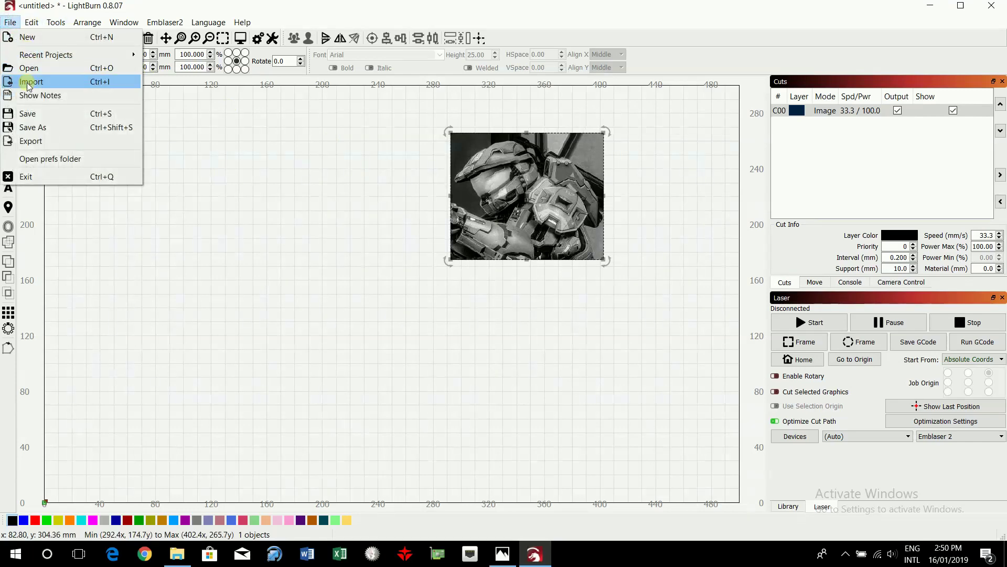
click(29, 84)
click(157, 217)
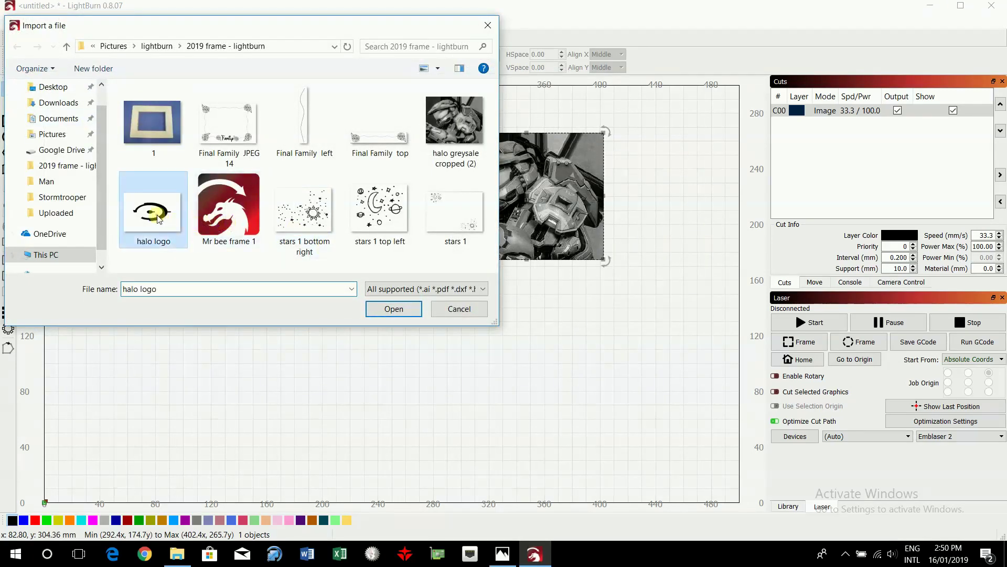
click(388, 308)
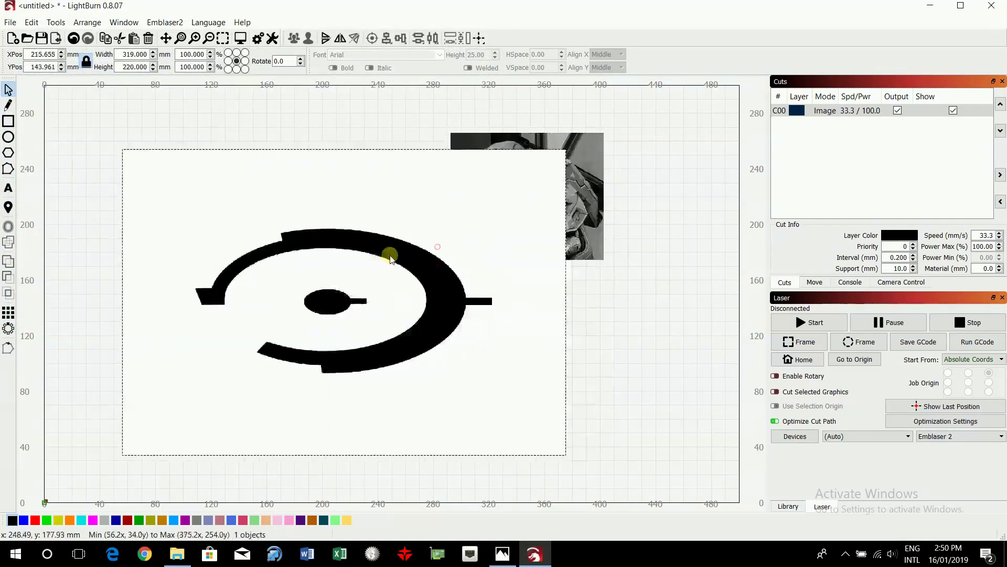
drag(391, 257, 332, 239)
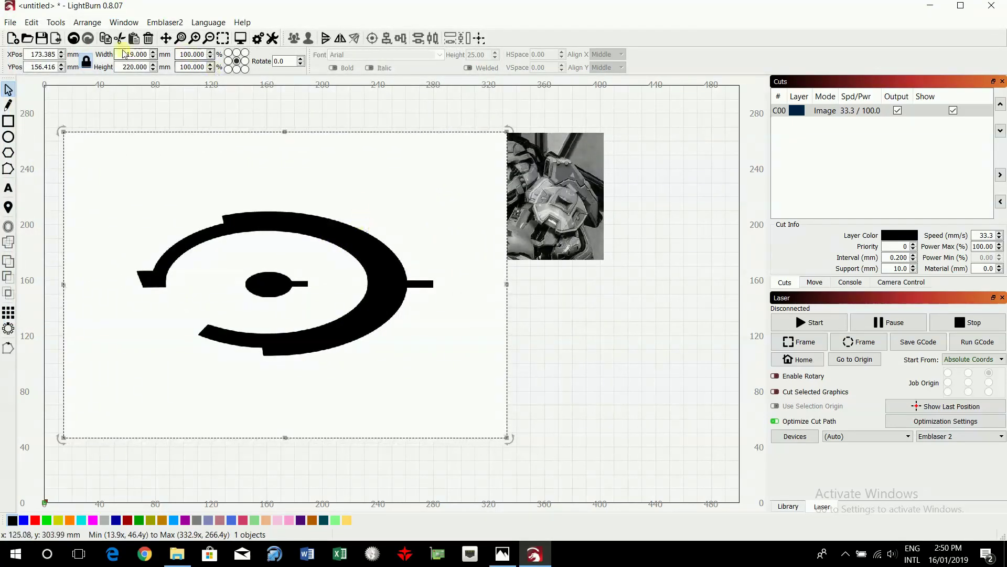
Trace the halo logo image into vector outlines, fading the source image to check the trace.
click(56, 22)
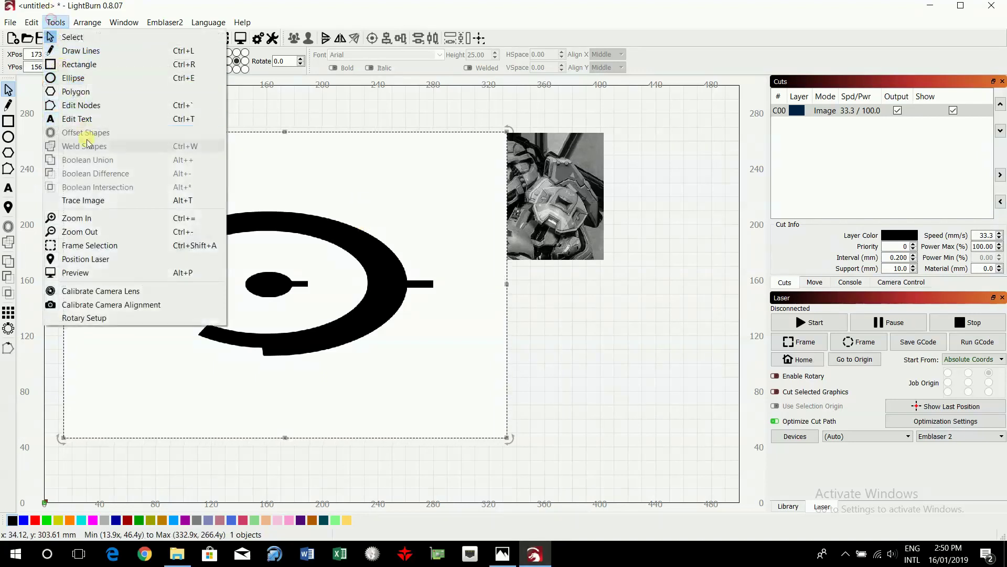
click(83, 200)
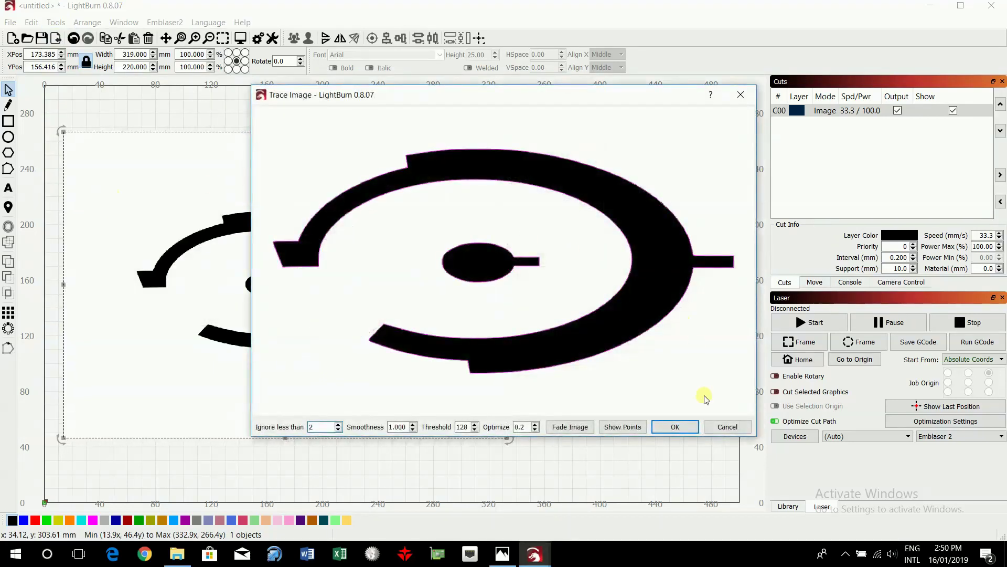
click(580, 427)
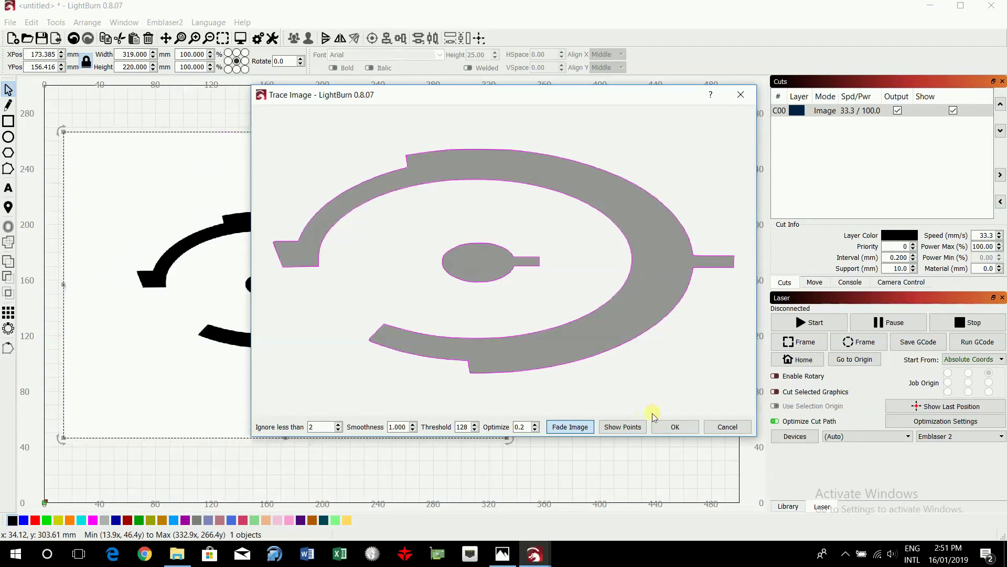
click(677, 426)
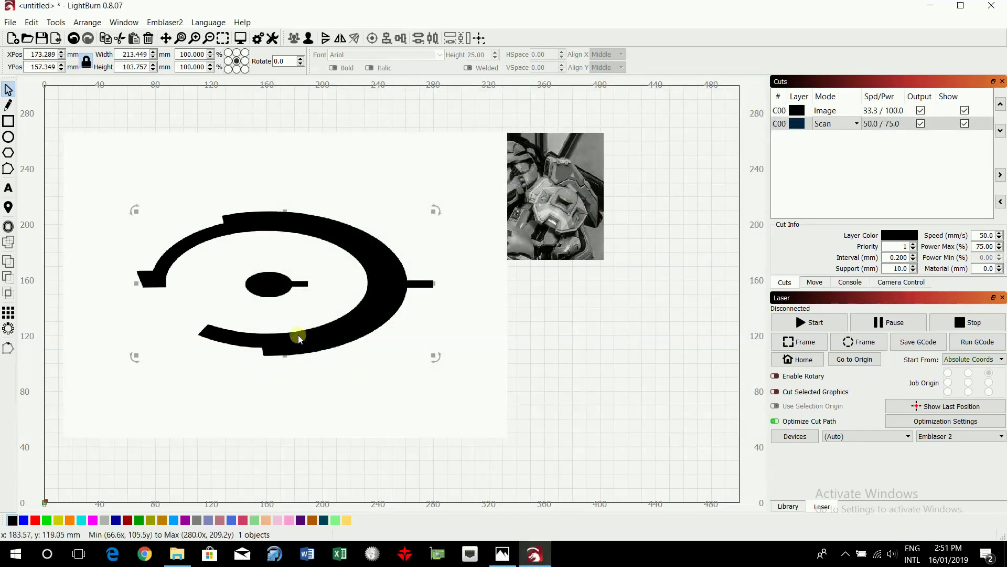
Move the original halo logo image off the traced shape and delete it.
drag(310, 336, 527, 393)
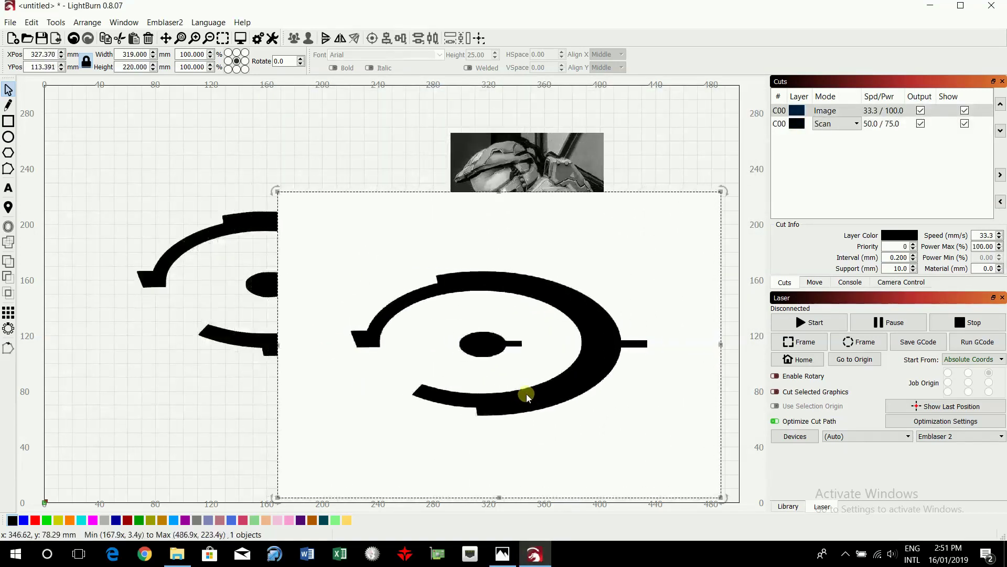
key(Delete)
click(386, 324)
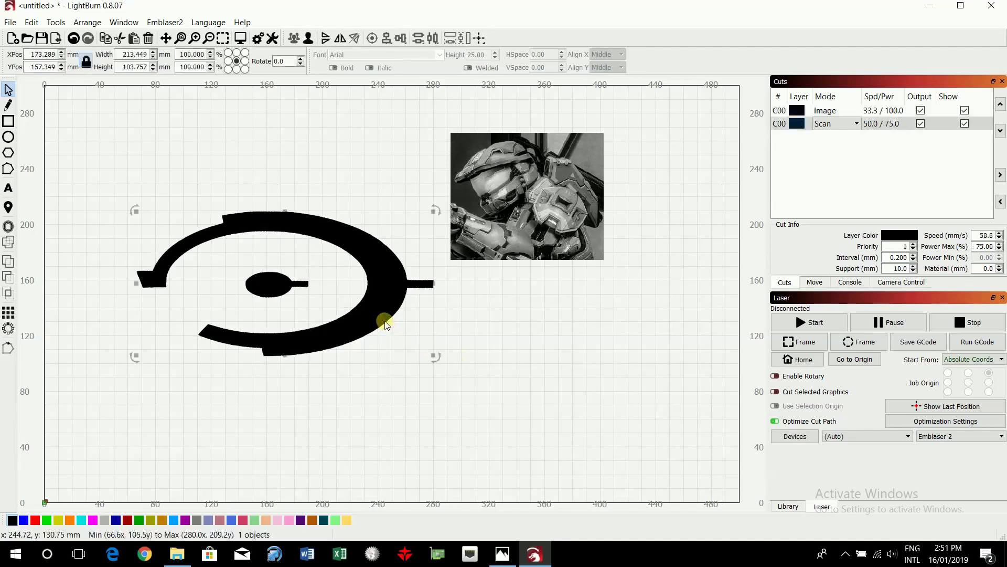
click(383, 370)
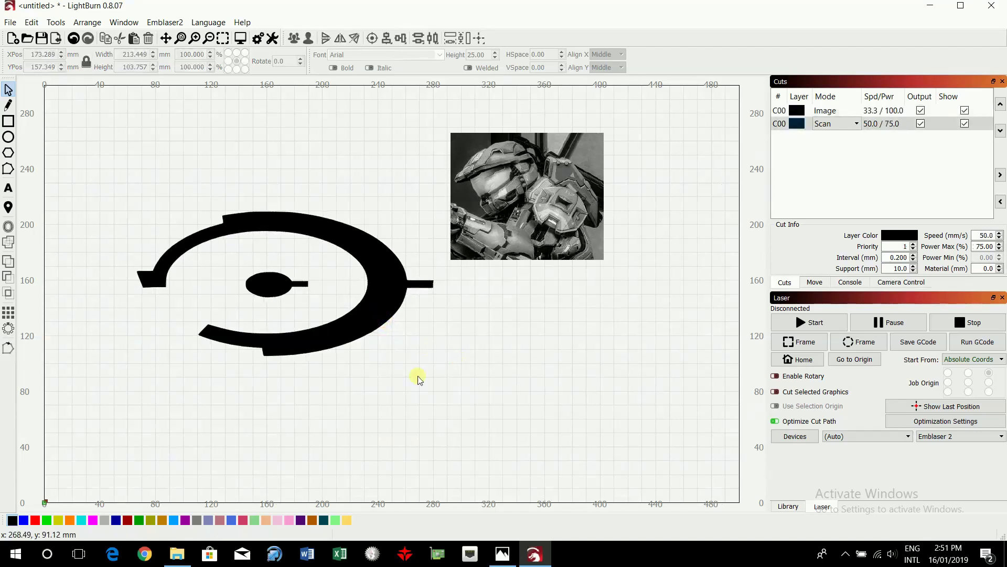
Nudge the traced halo logo within the workspace to a net shift of 10 mm right and 50 mm down.
click(345, 313)
click(294, 286)
click(361, 332)
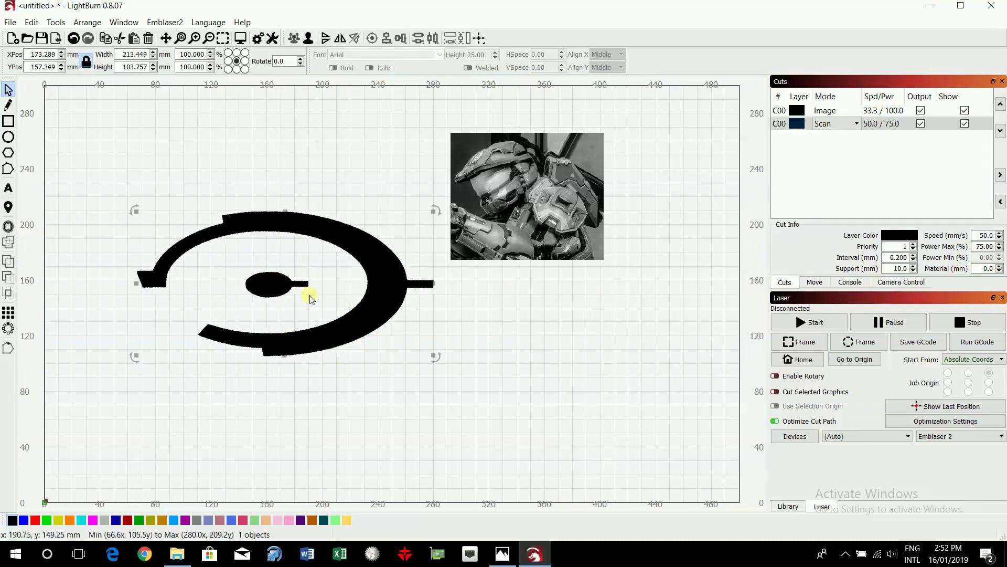
key(Right)
key(Right)
key(Right)
key(Right)
key(Right)
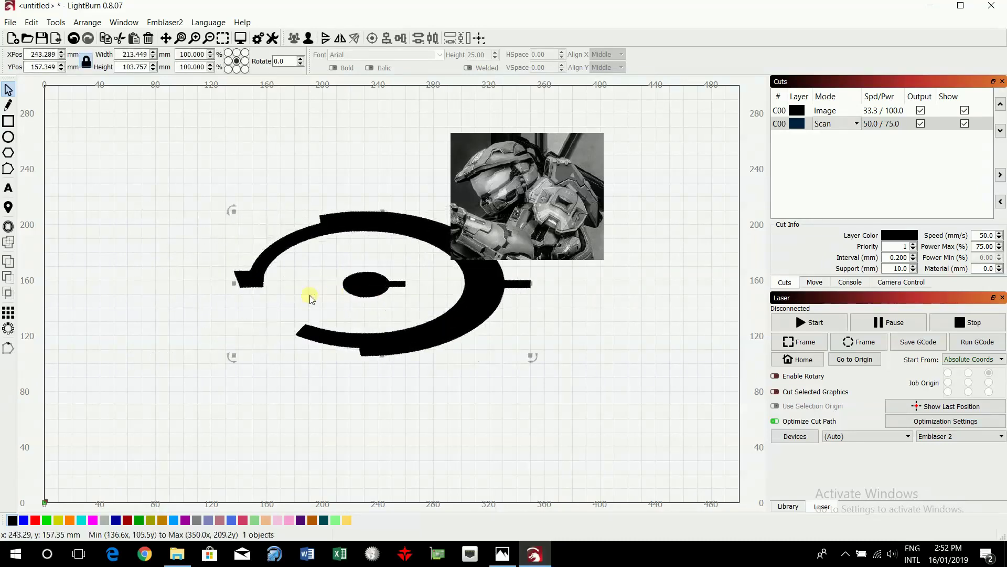
key(Left)
key(Left)
key(Left)
key(Left)
key(Left)
key(Down)
key(Down)
key(Down)
key(Down)
key(Down)
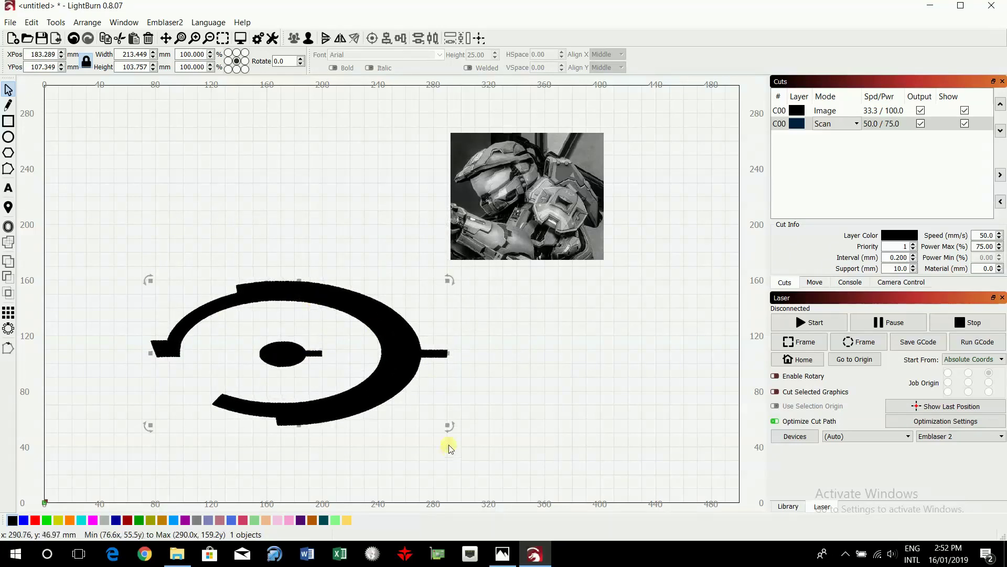
Shrink the traced logo to about 73 × 35 mm and move it near the workspace's upper edge, at about X 206, Y 266 mm.
mouse_move(446, 424)
mouse_down()
mouse_move(247, 272)
mouse_move(251, 288)
mouse_up()
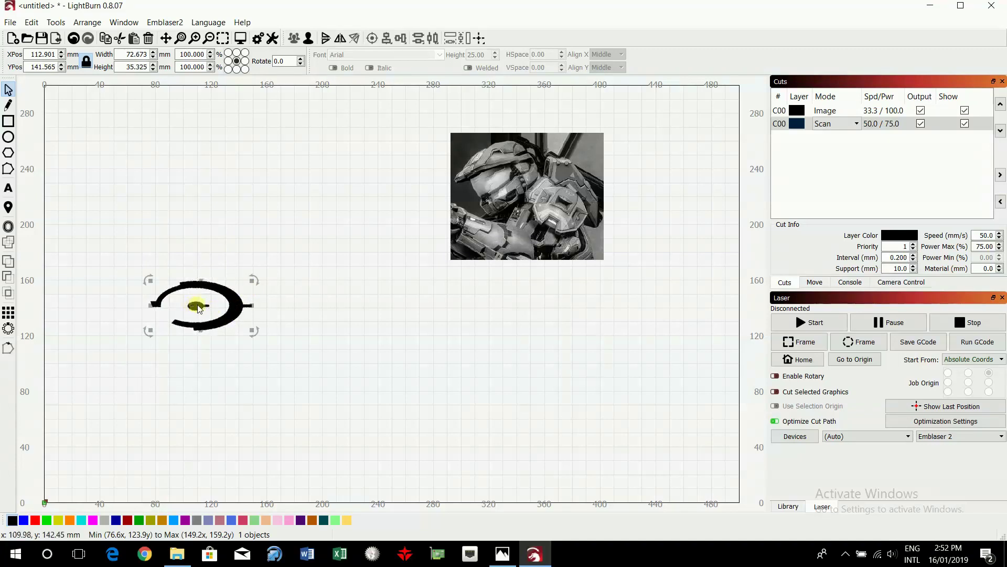
drag(202, 305, 325, 133)
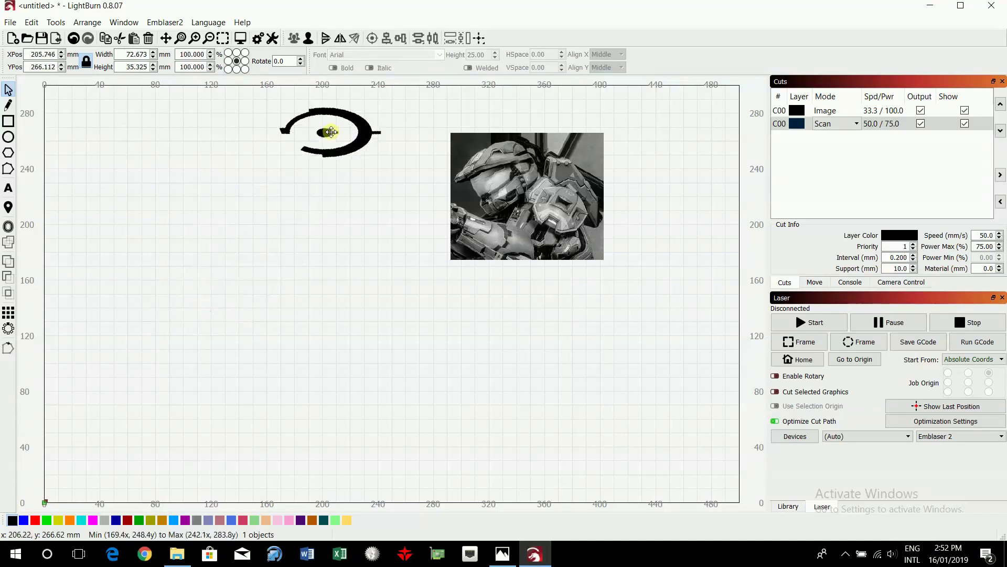
Scale the greyscale halo picture down proportionally to about 46 × 38 mm and deselect it.
click(506, 197)
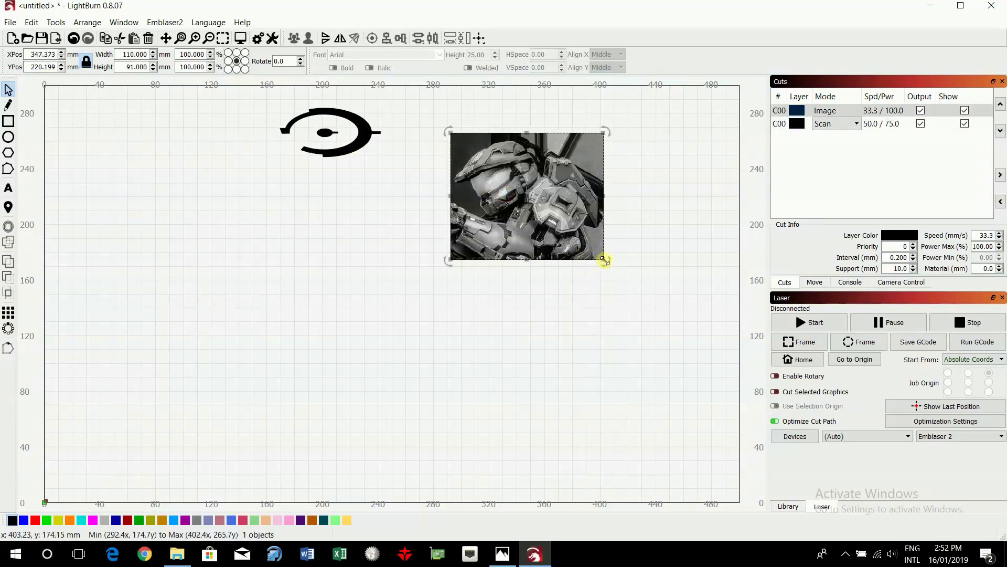
drag(604, 259, 515, 187)
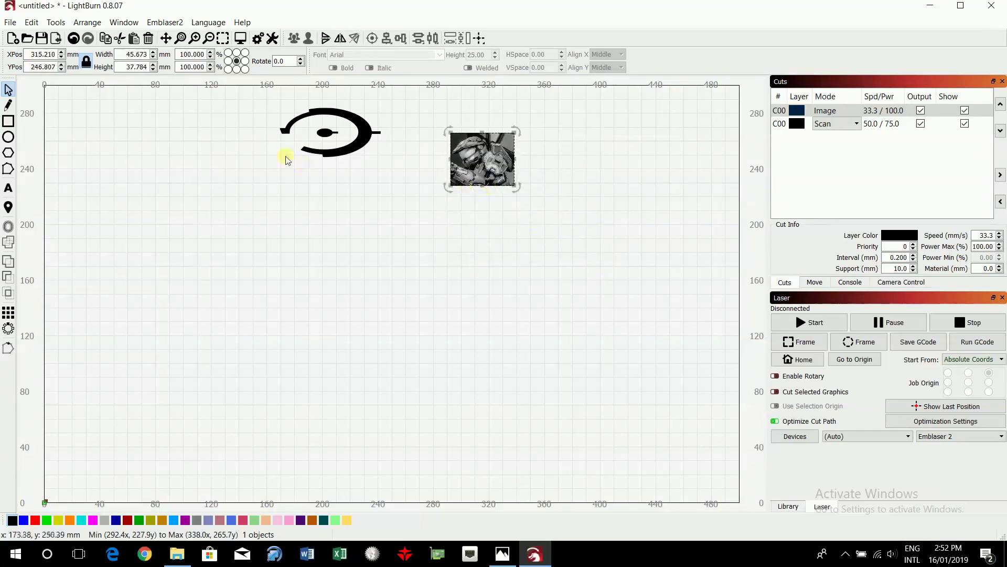
click(347, 158)
click(602, 225)
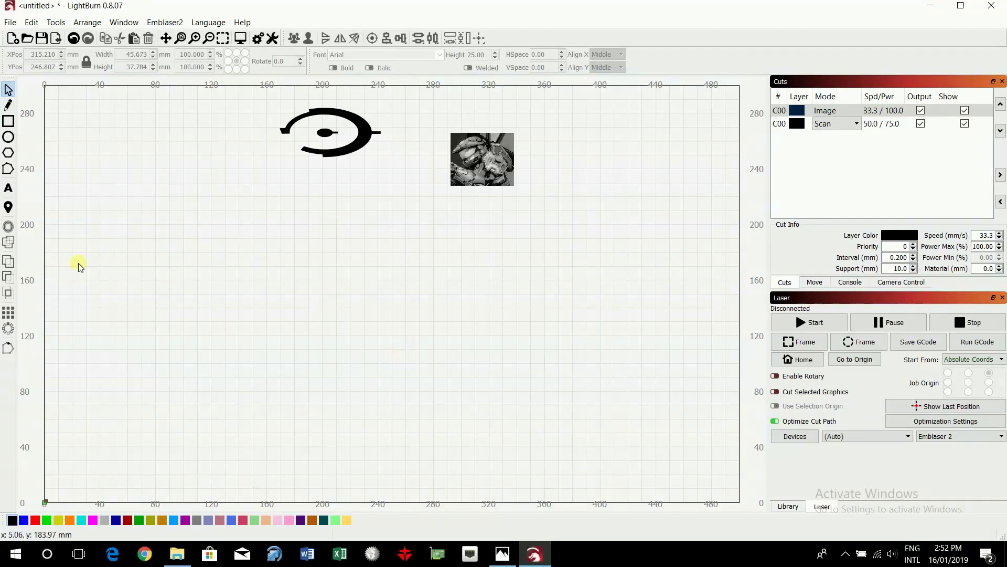
Add the text "halo" in the middle of the workspace below the traced logo.
click(9, 188)
click(334, 277)
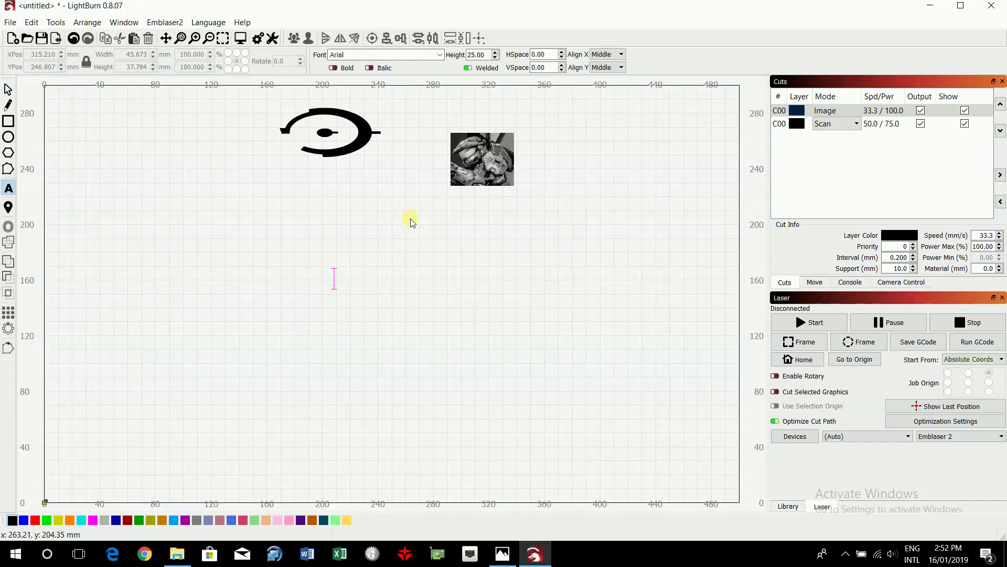
text(halo)
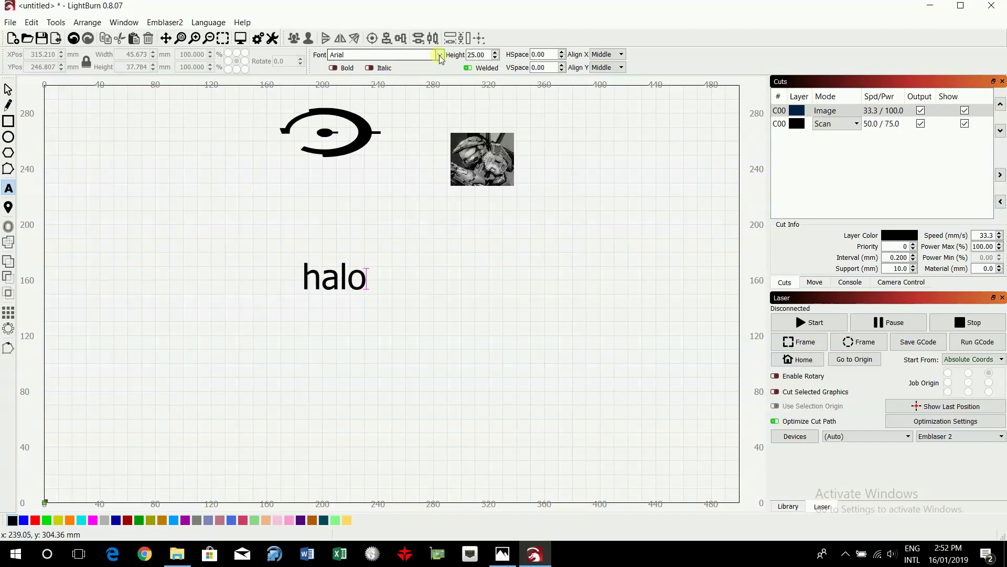
Change the font of the "halo" text to Halo3.
click(7, 90)
click(328, 278)
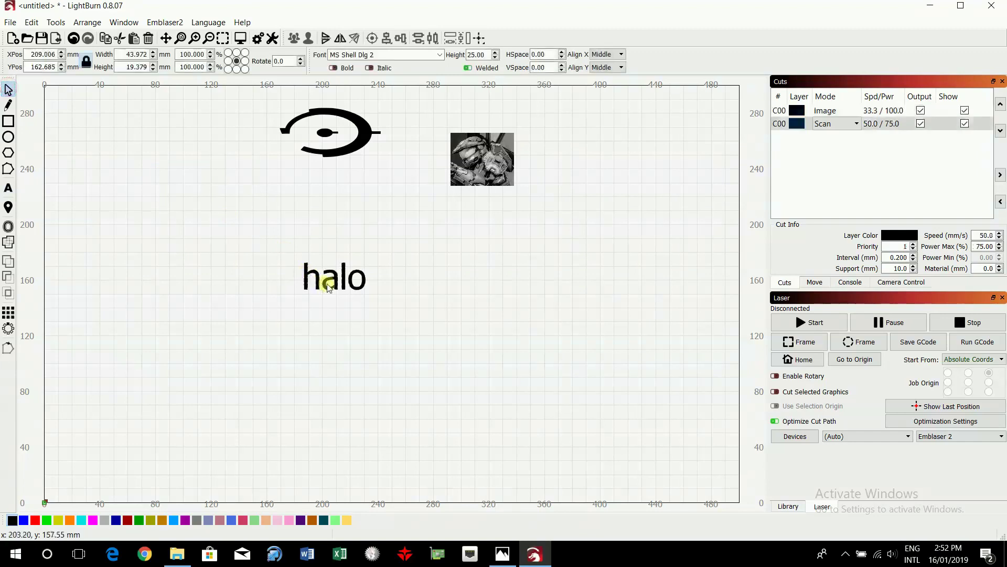
click(440, 56)
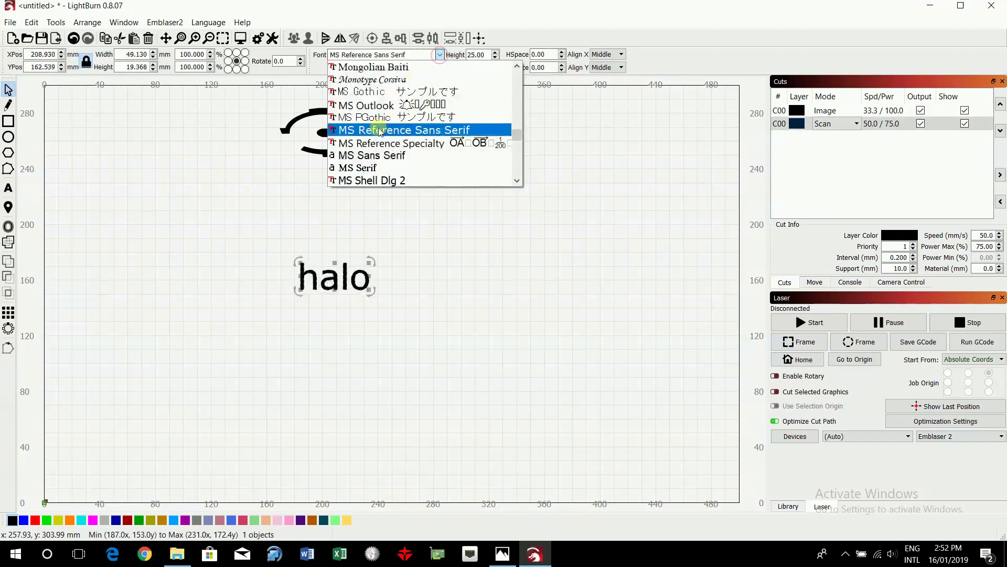
scroll(375, 134, up, 7)
scroll(374, 135, up, 12)
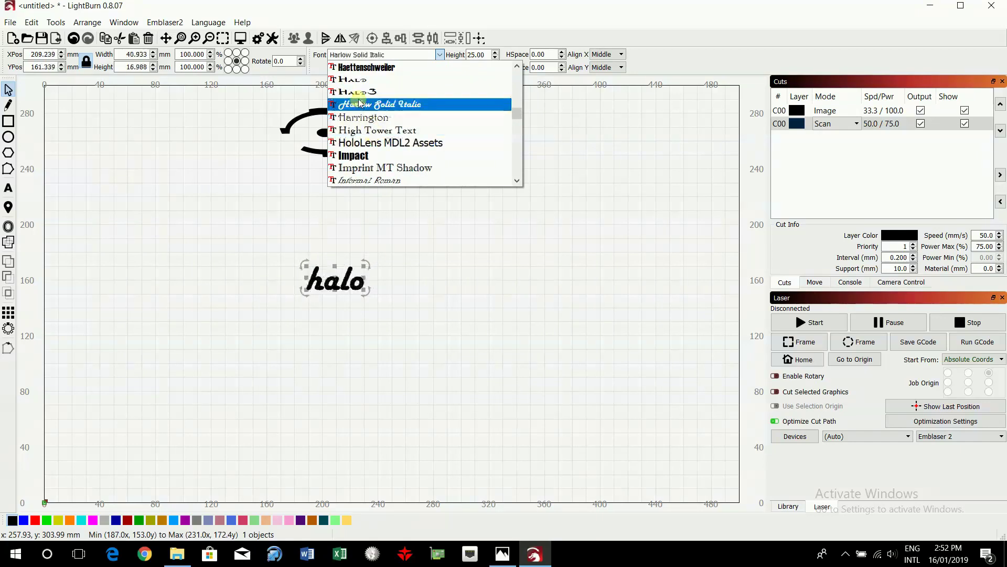
click(360, 92)
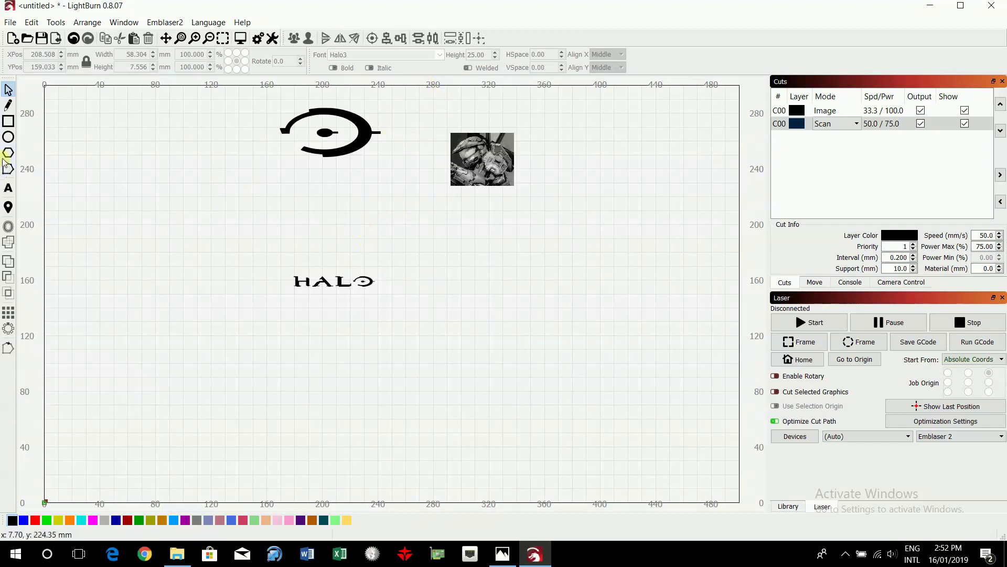
Add a second text "HALO" in capitals in the Halo3 font above and right of the first one, and select the first text.
click(7, 187)
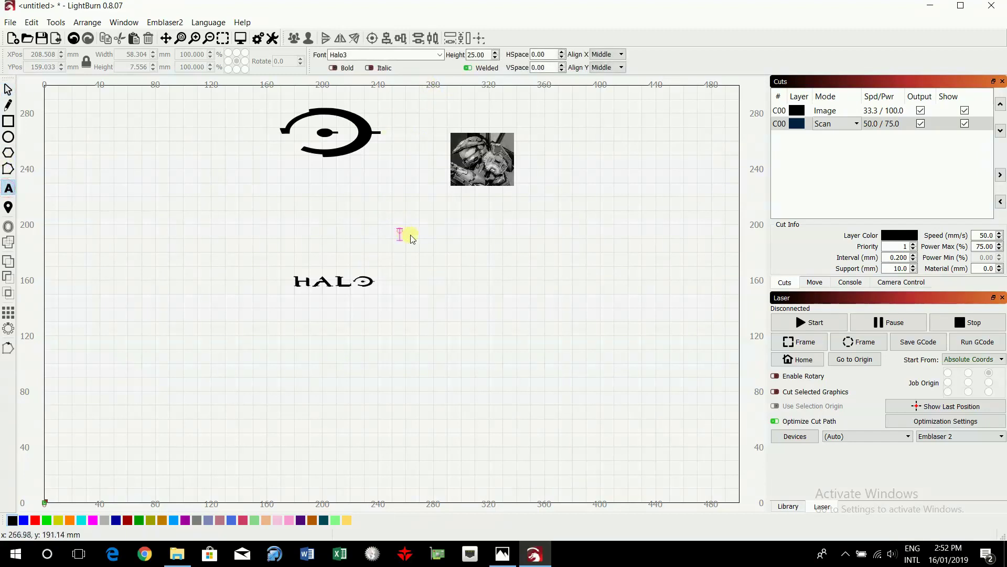
text(HA)
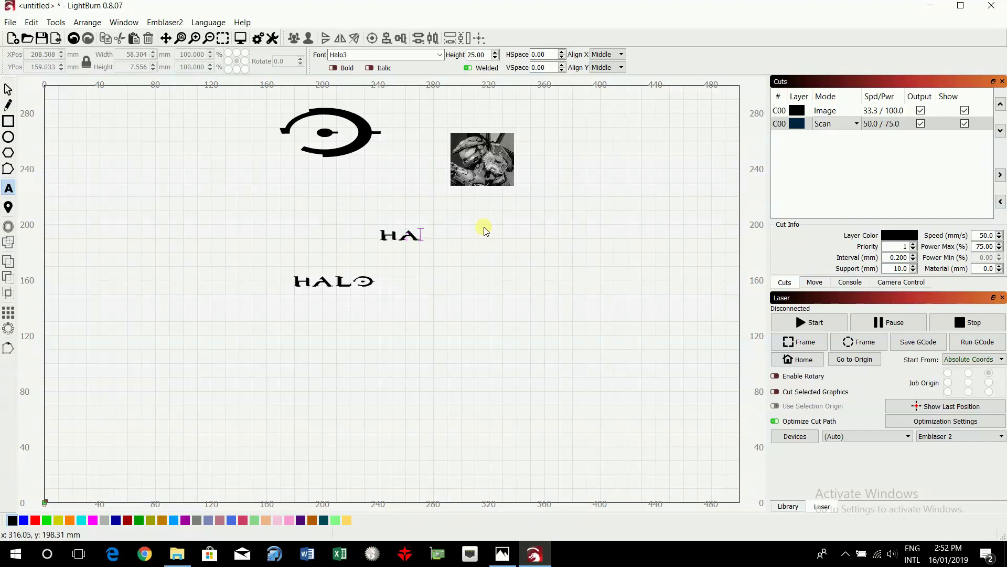
text(LO)
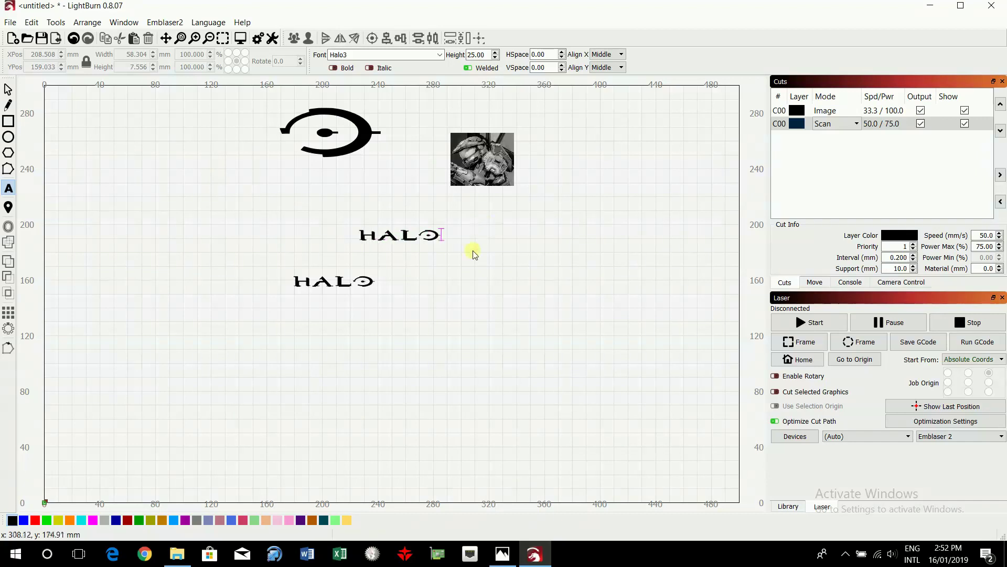
click(394, 240)
click(8, 90)
click(312, 282)
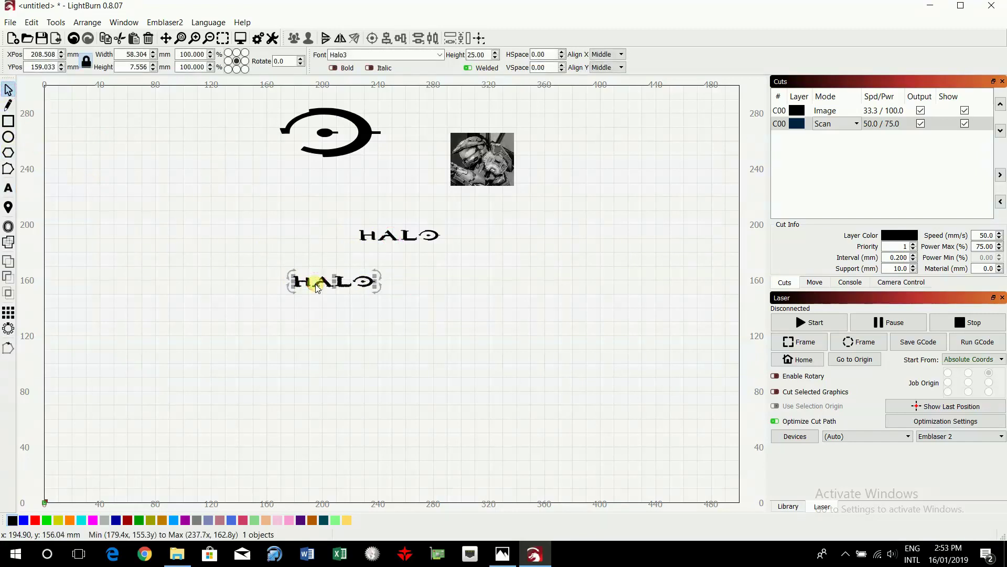
Delete the lower HALO text and move the remaining one to the right of the greyscale picture, centred at about X 408, Y 244 mm.
key(Delete)
click(406, 237)
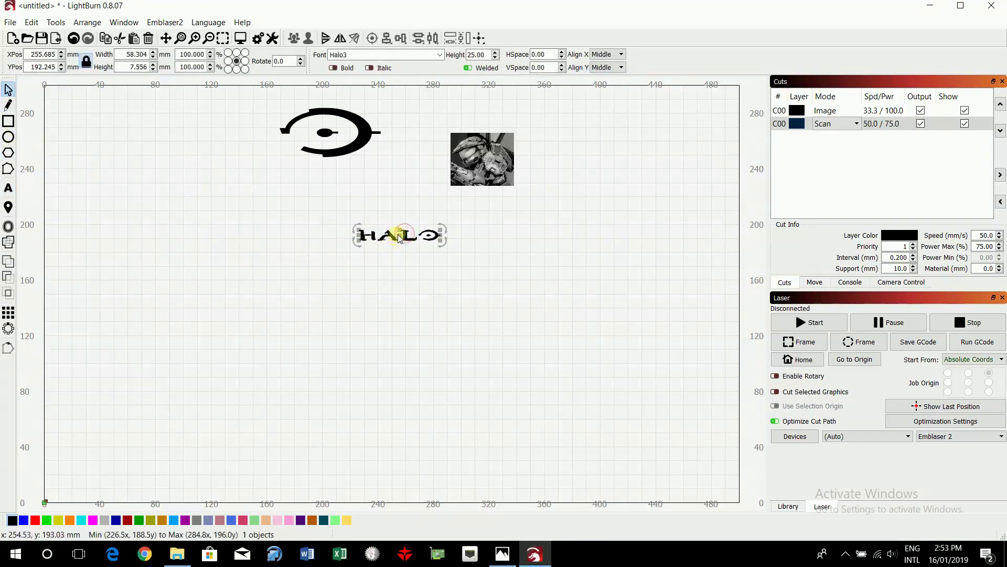
drag(400, 235, 621, 163)
click(614, 252)
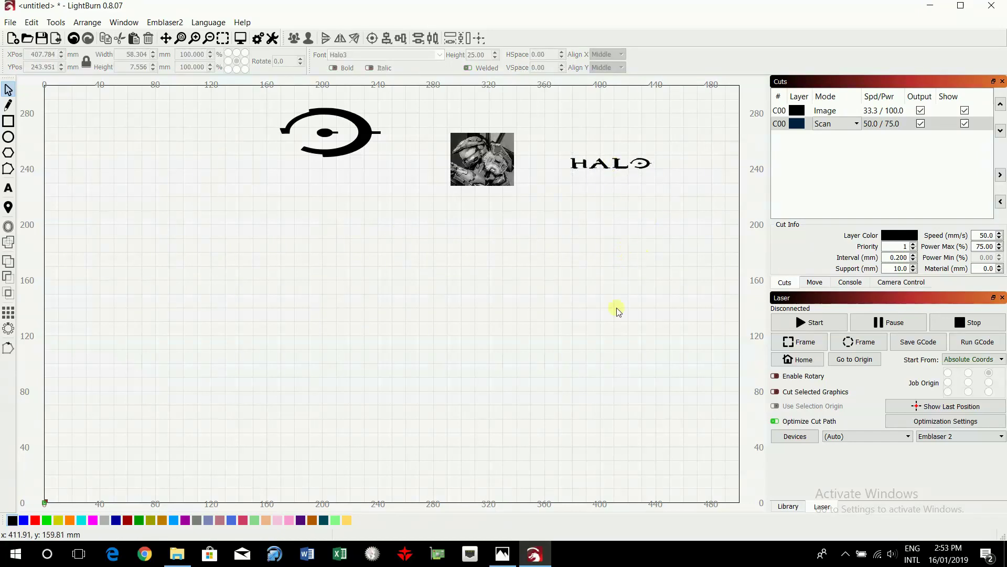
View the wooden frame photo in Photos, return to LightBurn and draw a rectangle about 168 × 112 mm below the logo.
click(509, 559)
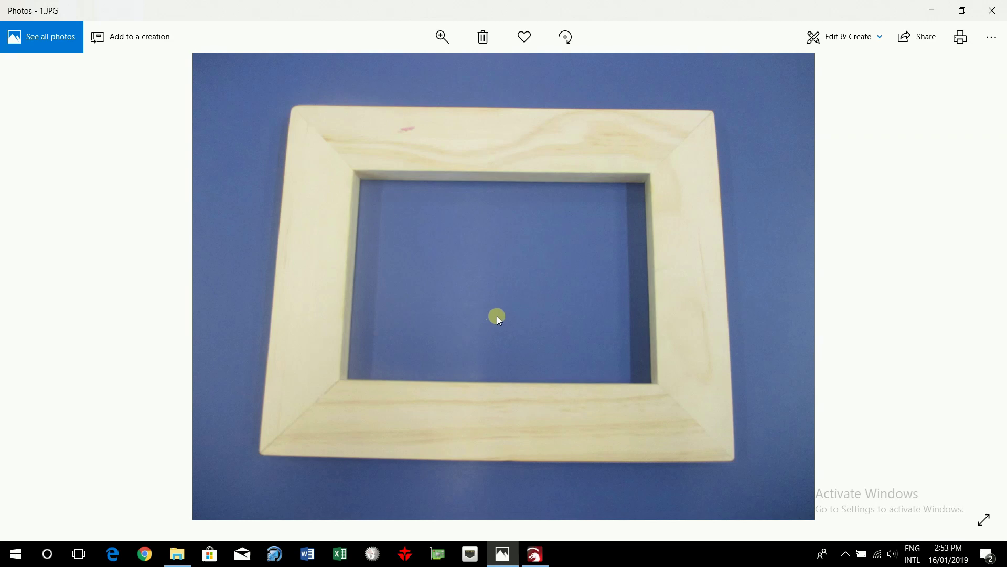
click(535, 556)
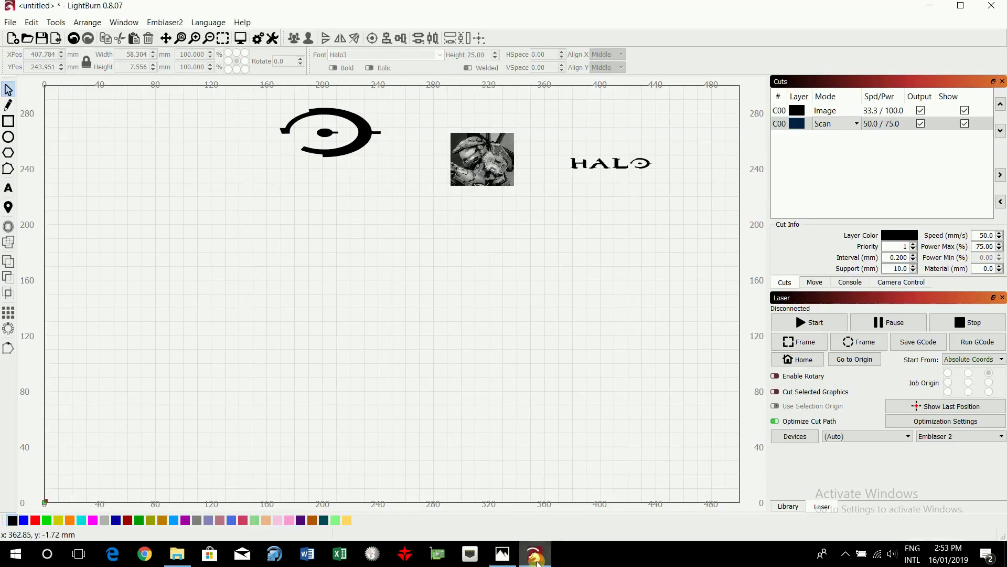
click(8, 122)
drag(156, 232, 396, 391)
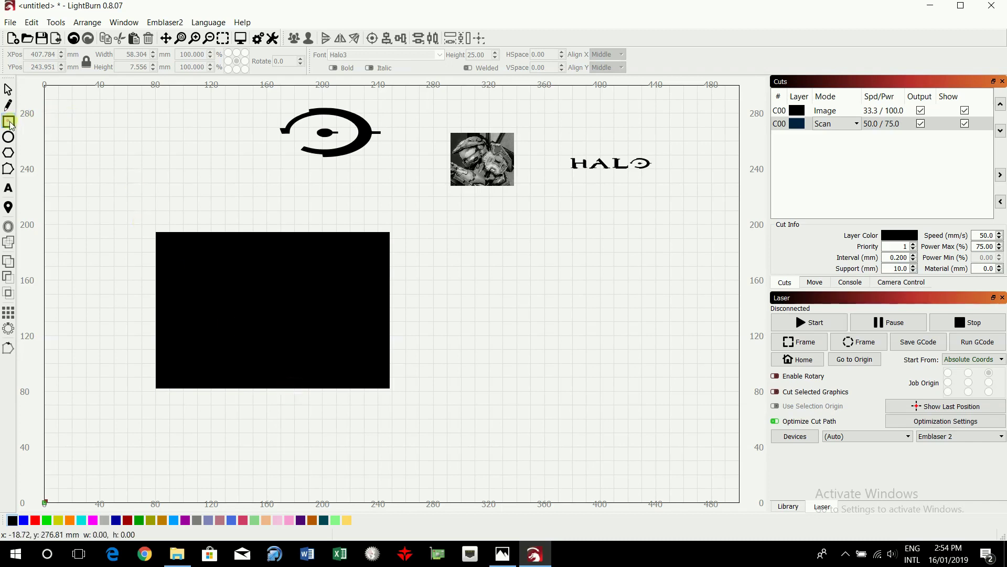
click(7, 89)
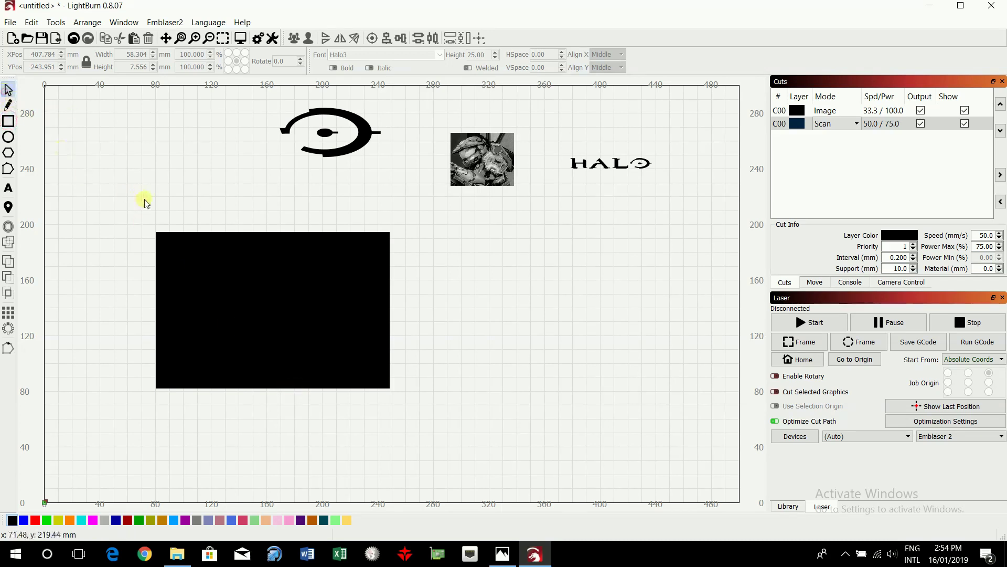
Assign the rectangle to the red C02 layer and deselect it.
click(202, 234)
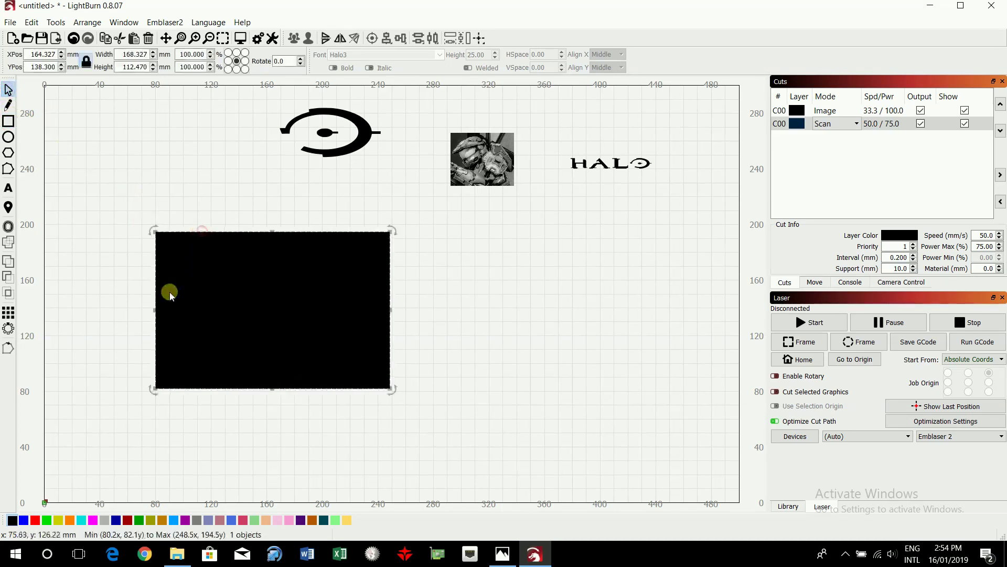
click(36, 521)
click(403, 445)
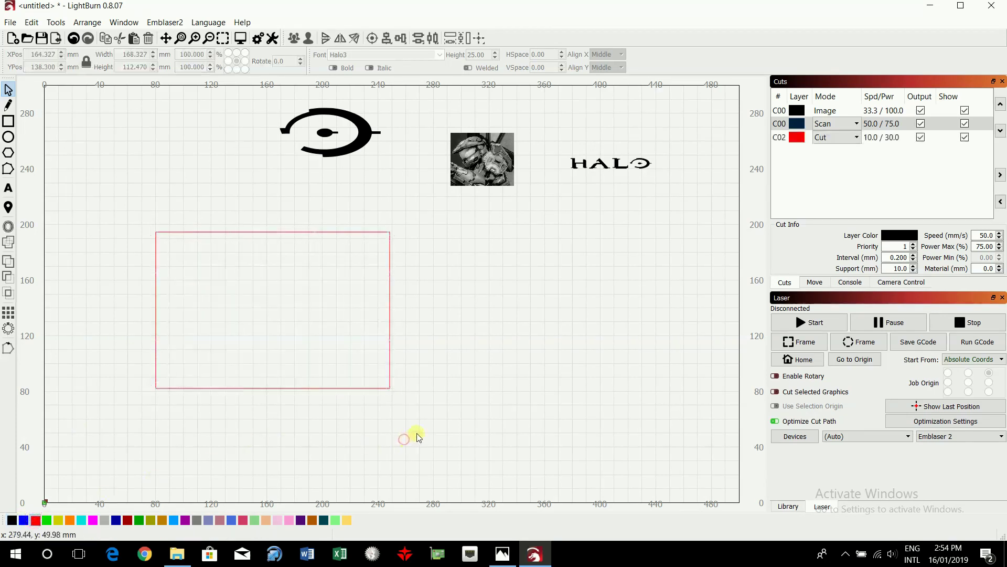
Switch the red layer's mode to Scan and back to Cut.
click(857, 137)
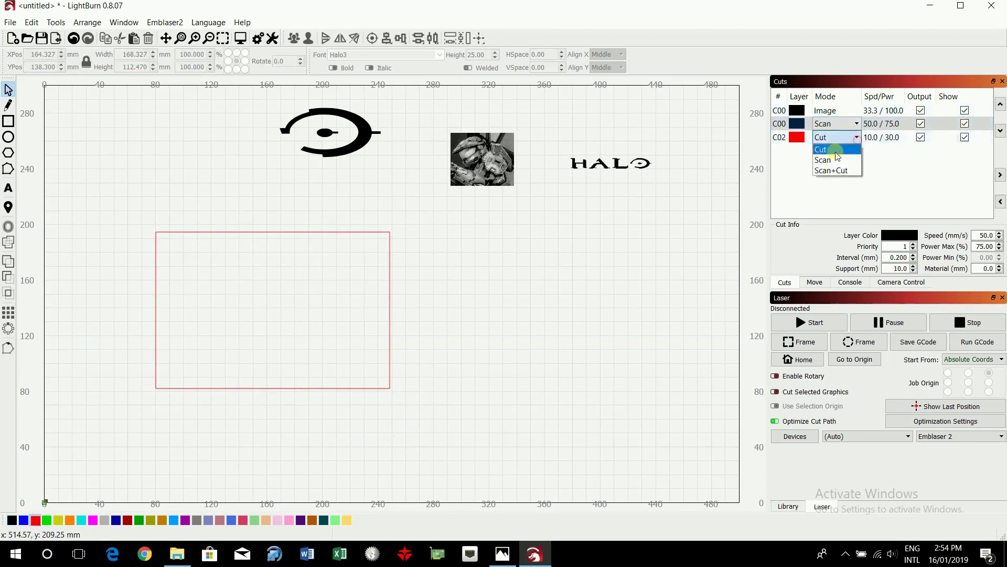
click(827, 162)
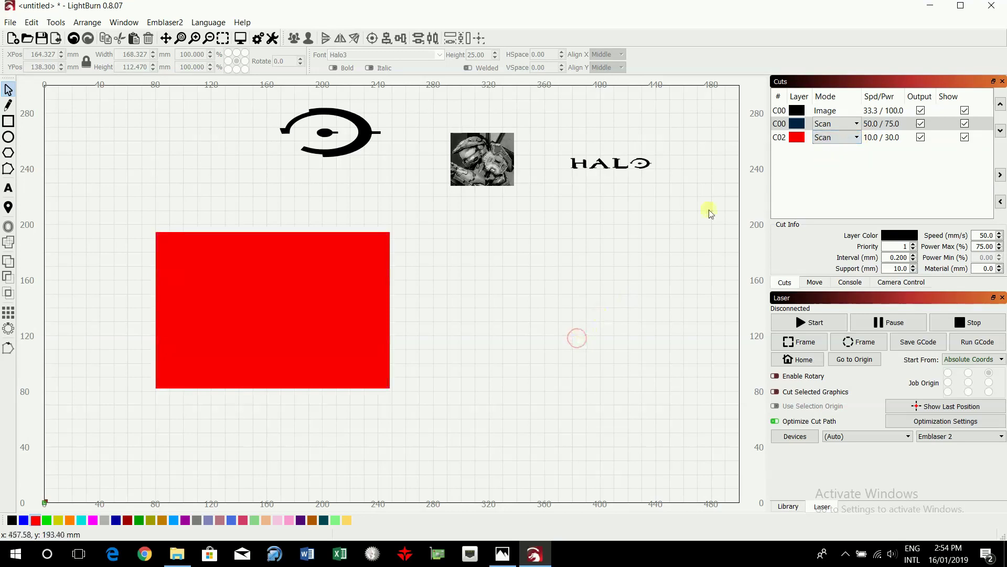
click(856, 138)
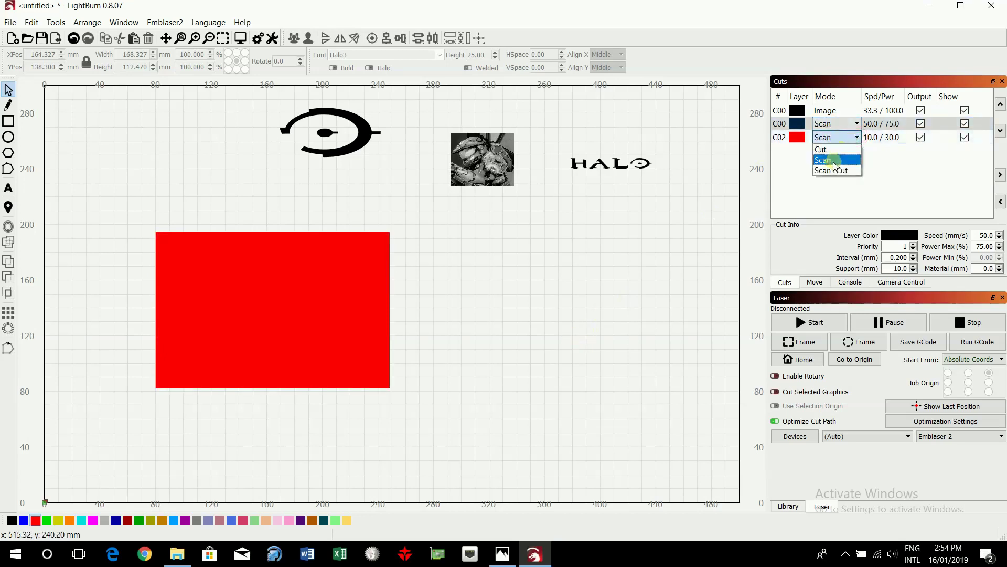
click(822, 149)
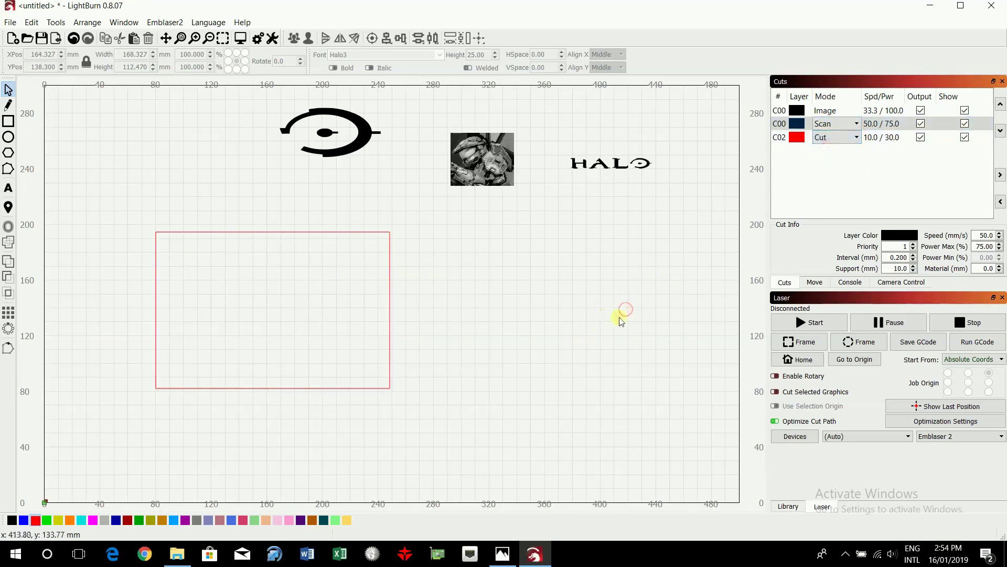
Unlock the red rectangle's proportions and set its size to 250 mm wide by 200 mm high.
click(253, 234)
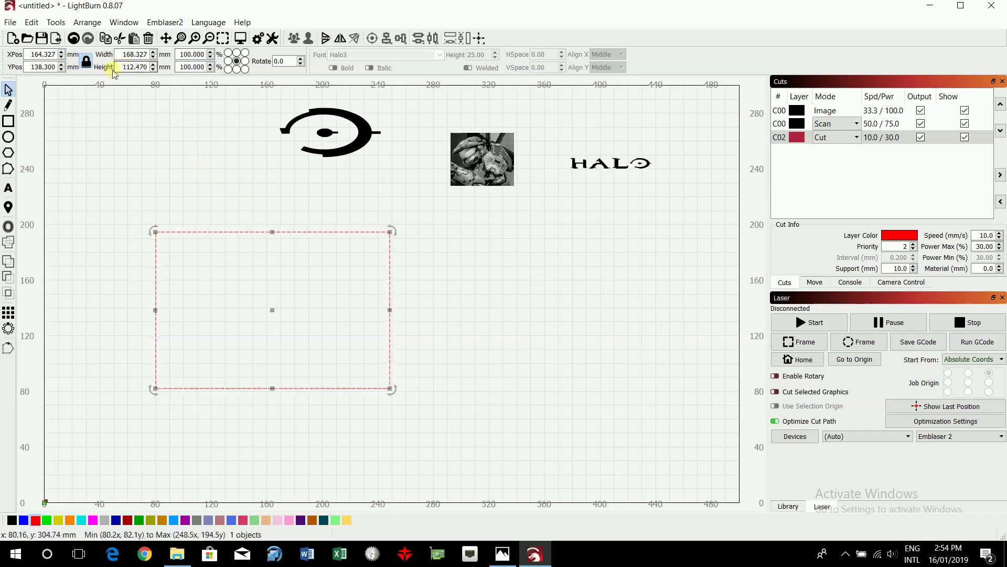
click(84, 63)
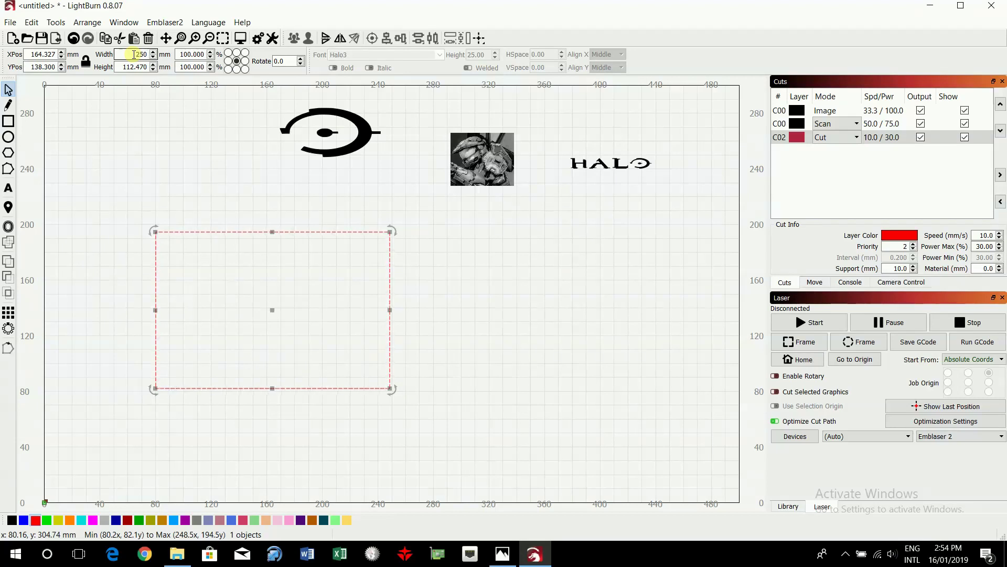
key(Tab)
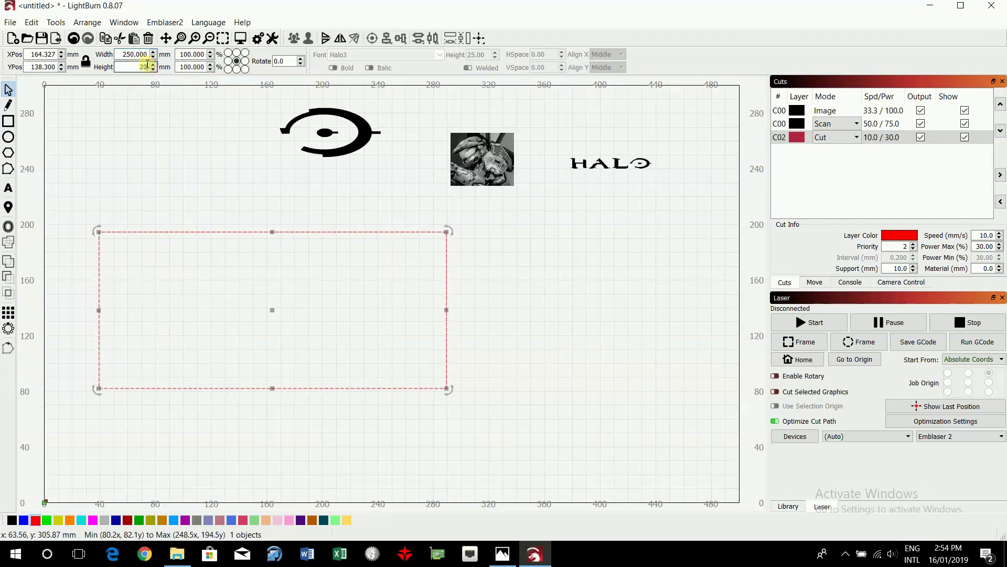
click(520, 288)
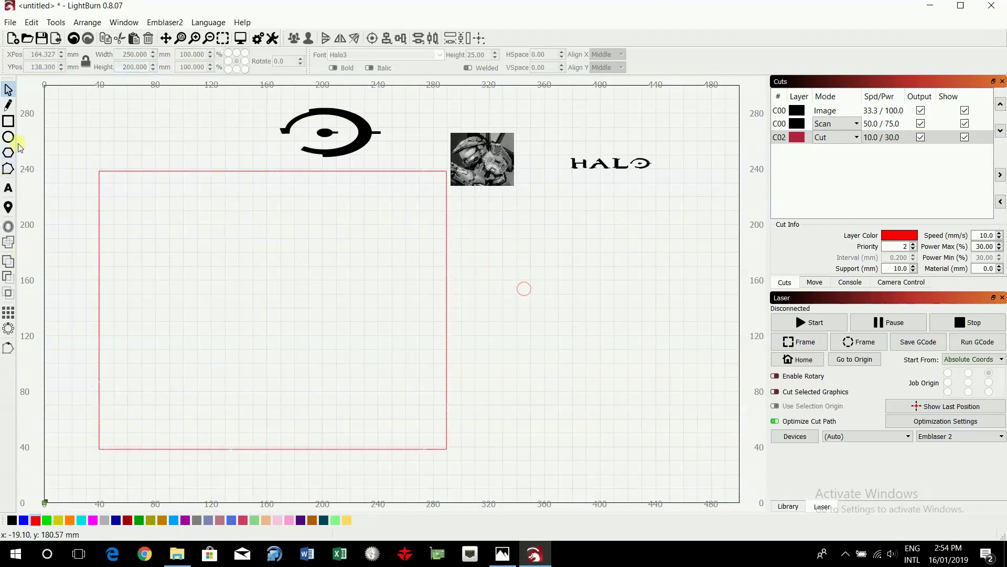
Draw a second red rectangle about 202 × 139 mm inside the large one.
click(10, 123)
drag(135, 224, 416, 418)
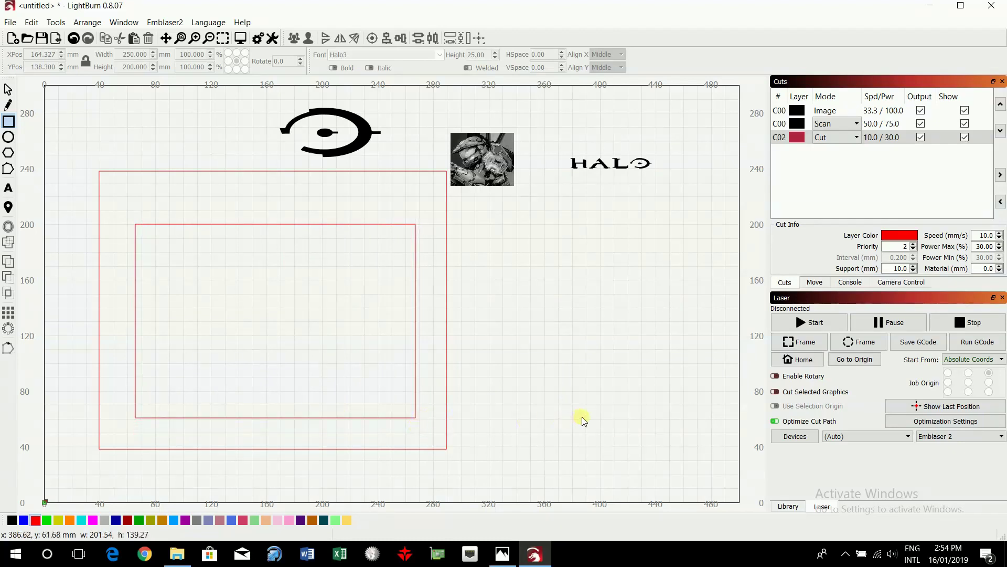
key(Escape)
Set the inner rectangle's size to 170 mm wide by 120 mm high.
click(204, 225)
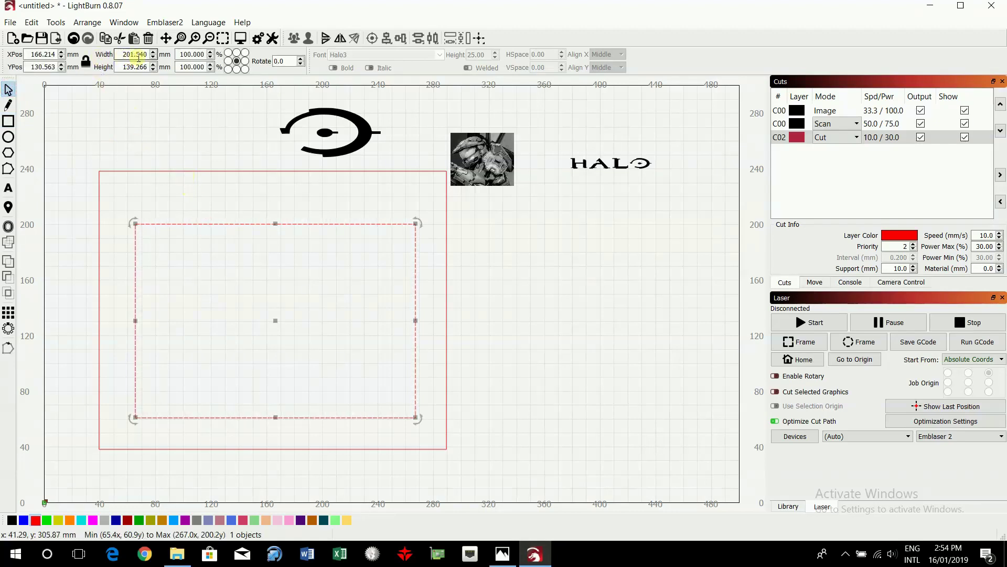
drag(141, 54, 124, 55)
text(170)
drag(148, 67, 139, 66)
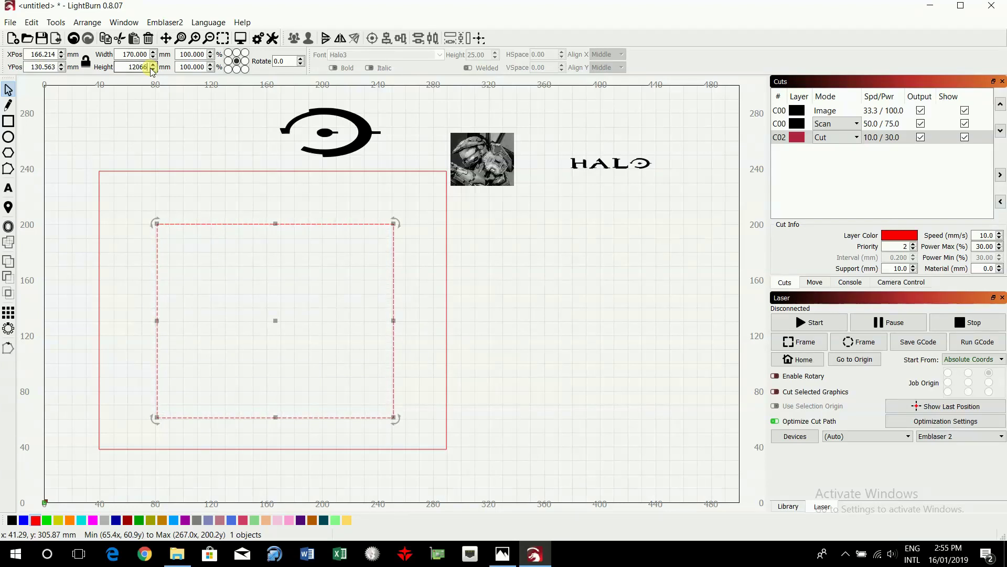
text(120)
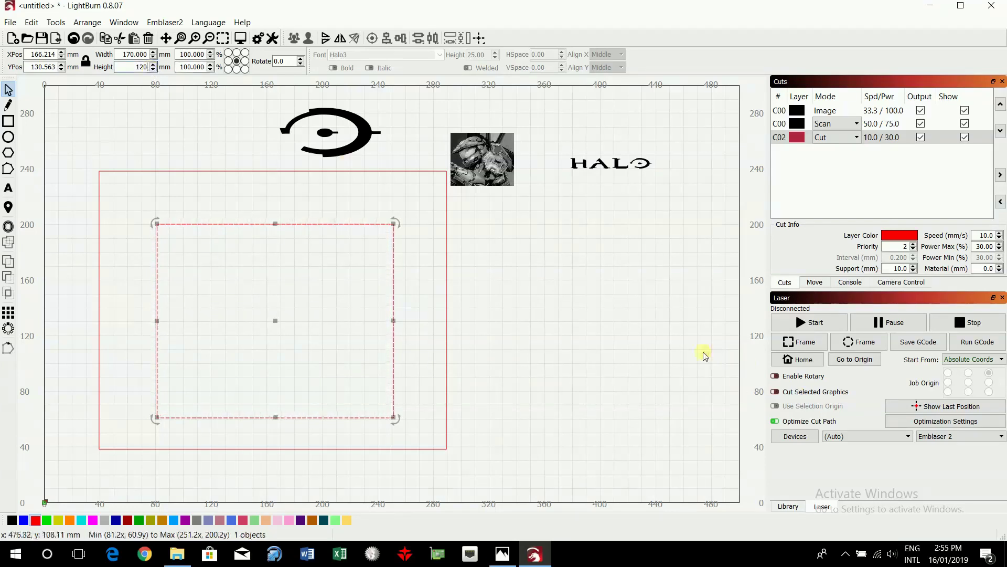
click(656, 340)
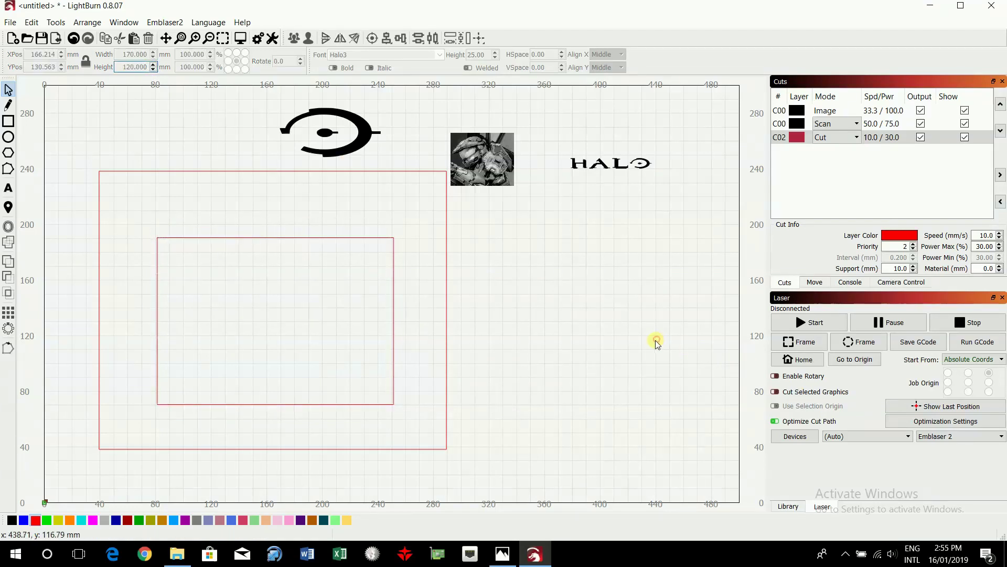
Align the outer and inner rectangles on a common centre with Align V-Center and Align H-Center.
click(298, 171)
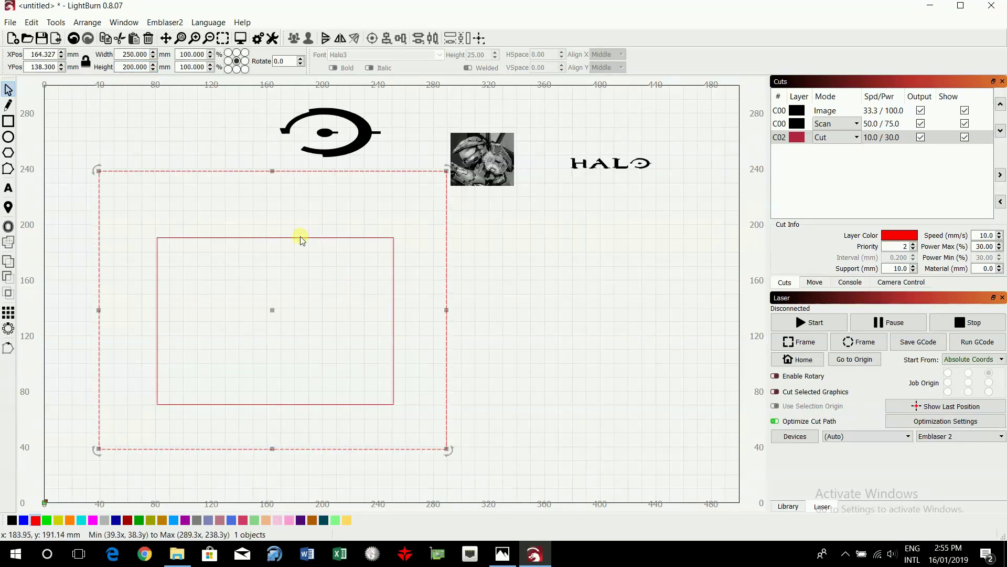
shift+click(292, 238)
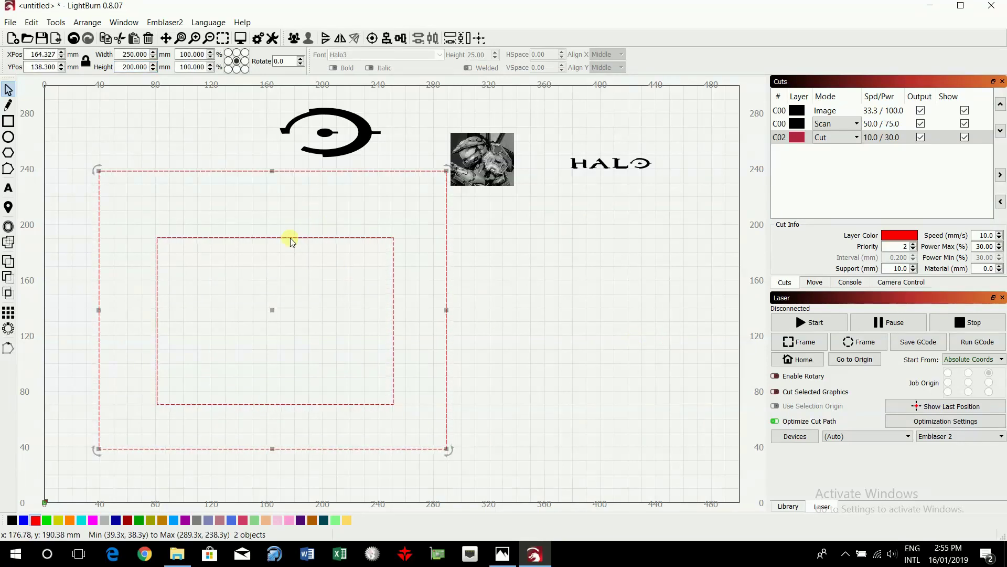
click(387, 39)
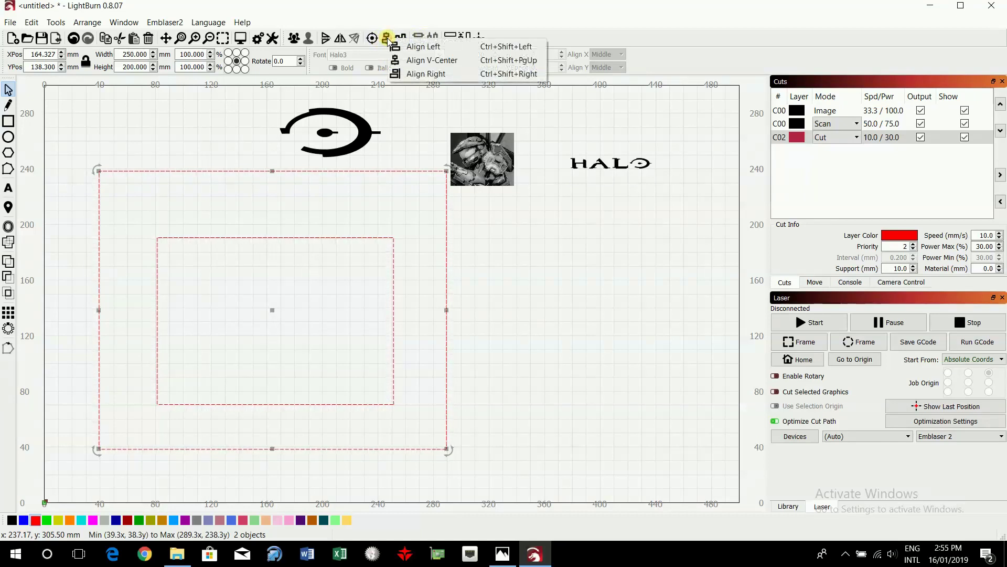
click(421, 60)
click(401, 38)
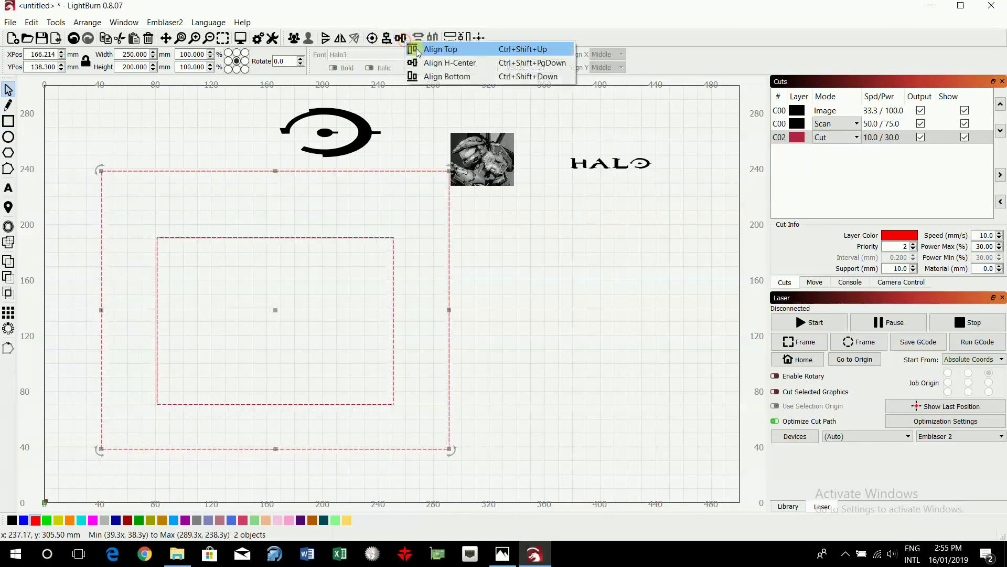
click(430, 62)
click(586, 306)
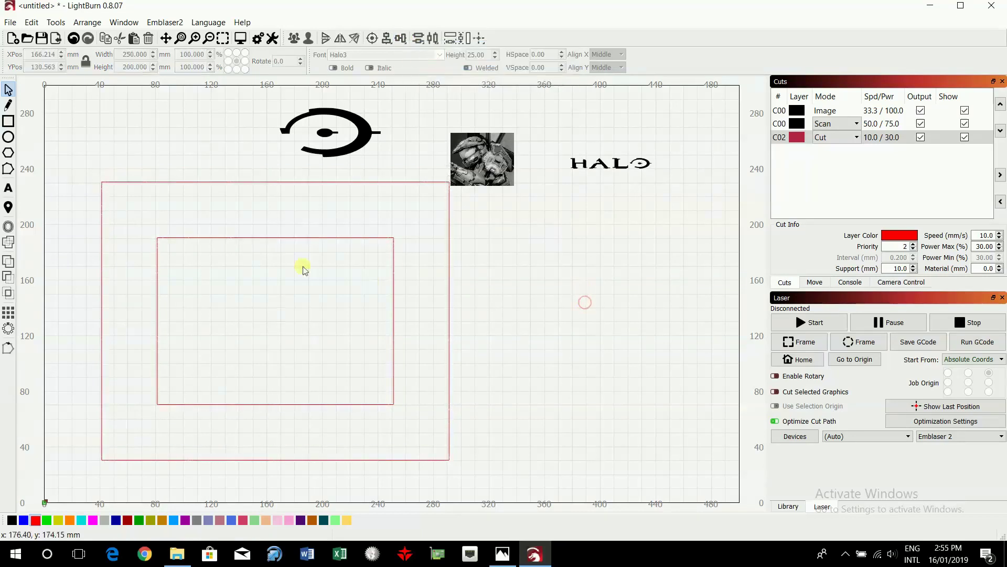
Group the two rectangles and move the group slightly up and left, centred at about X 161, Y 136 mm.
drag(73, 150, 508, 437)
drag(63, 139, 490, 472)
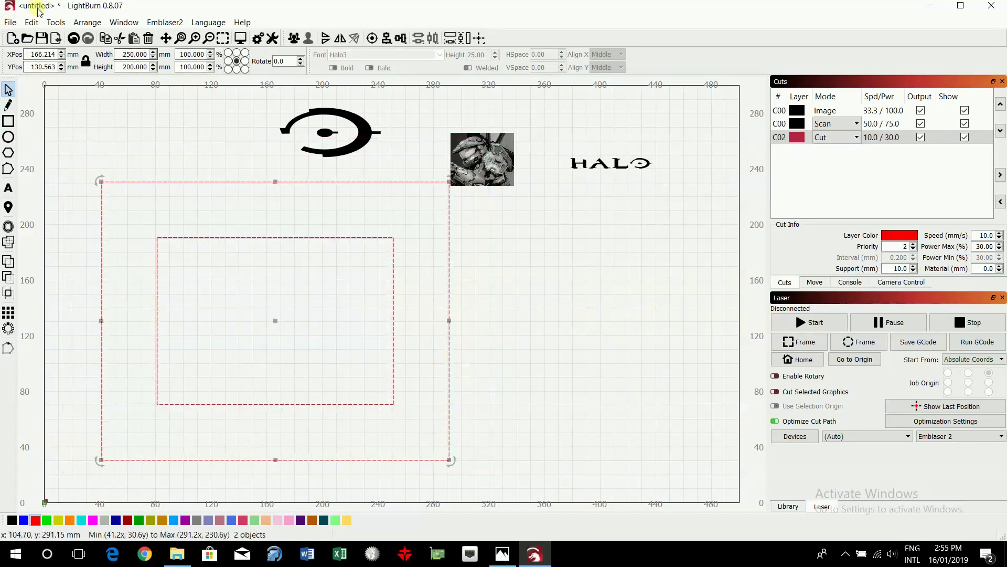
click(292, 38)
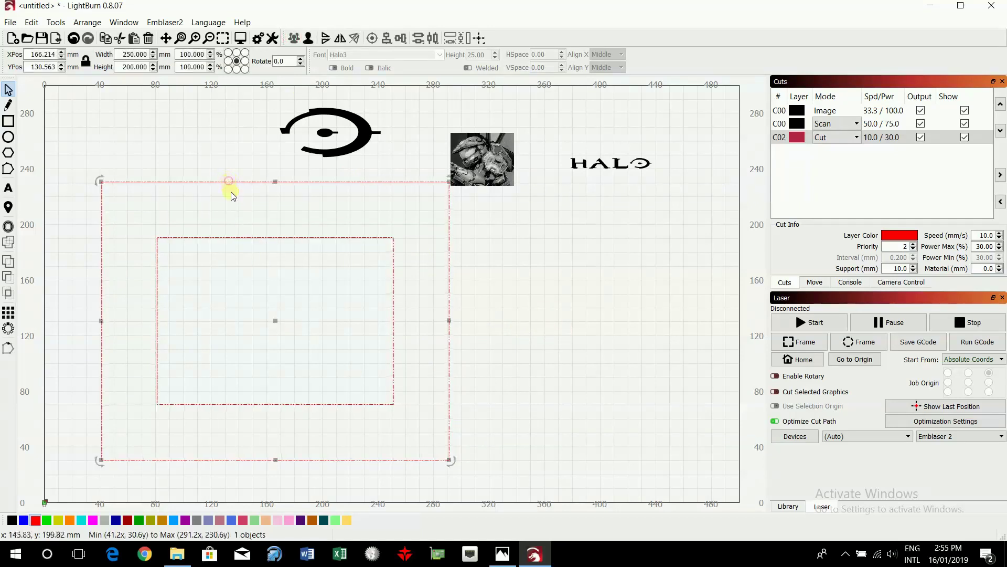
click(229, 182)
mouse_move(274, 320)
mouse_down()
mouse_move(250, 299)
mouse_move(268, 312)
mouse_up()
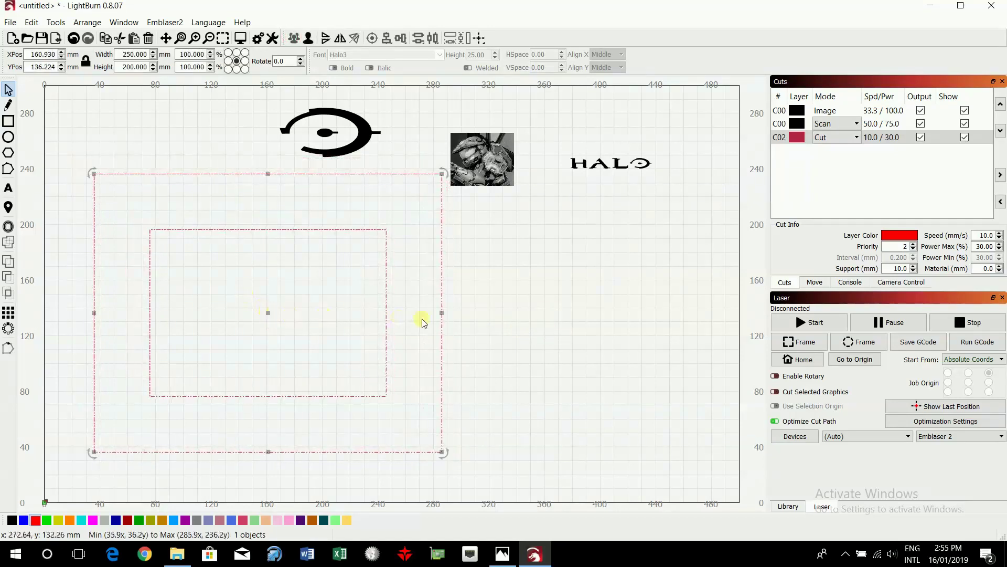
click(551, 337)
Move the greyscale picture into the upper-right corner of the frame border, centred at about X 262, Y 216 mm.
click(485, 161)
drag(485, 161, 412, 206)
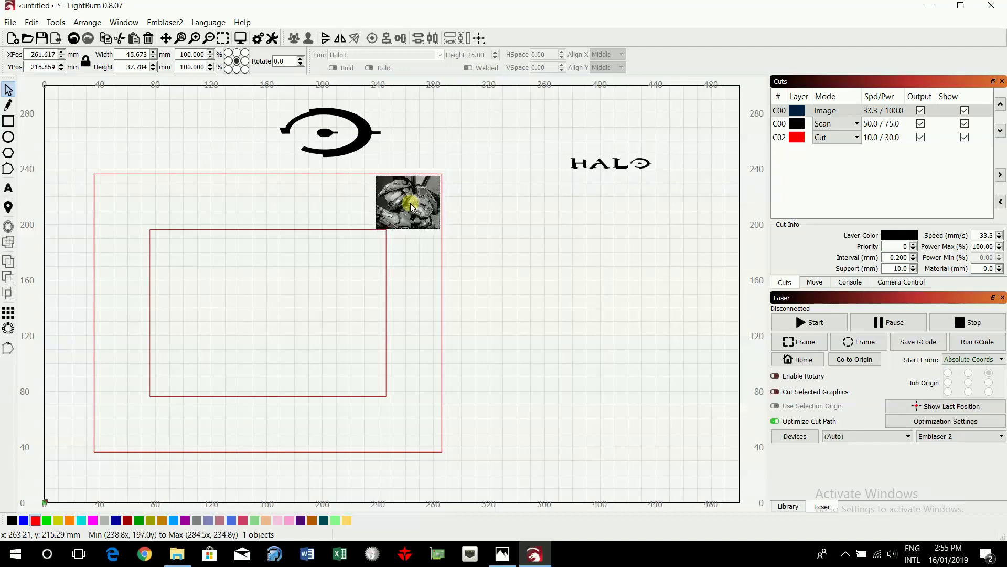
click(510, 228)
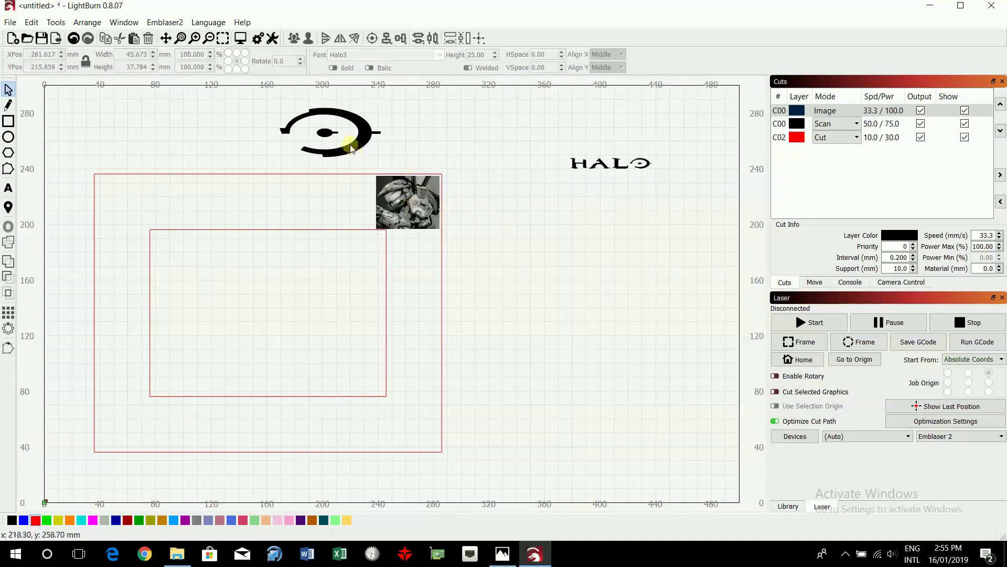
Move the traced logo into the frame border's upper-left corner and scale it down to about 63 × 31 mm.
click(331, 110)
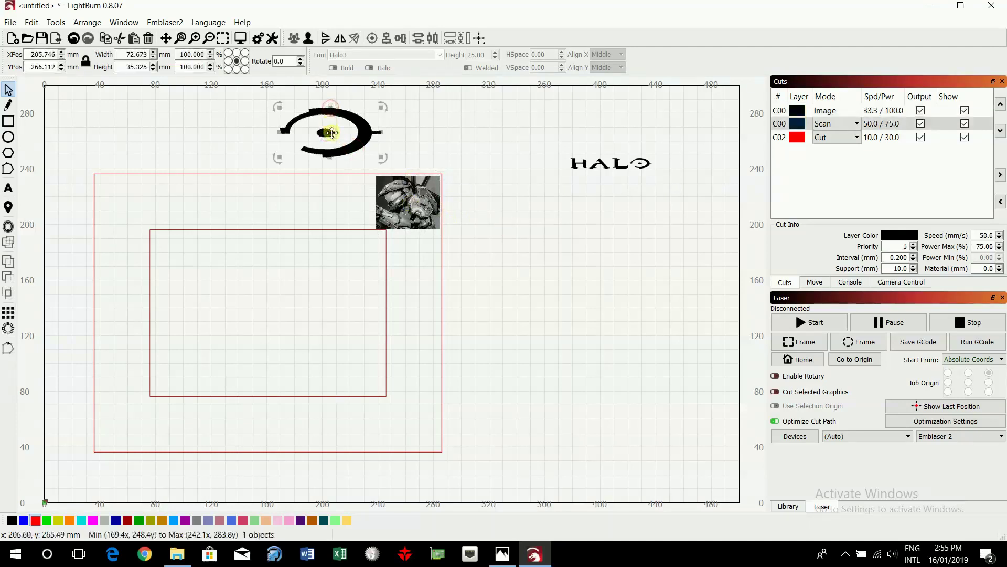
drag(329, 133, 144, 200)
drag(197, 230, 183, 210)
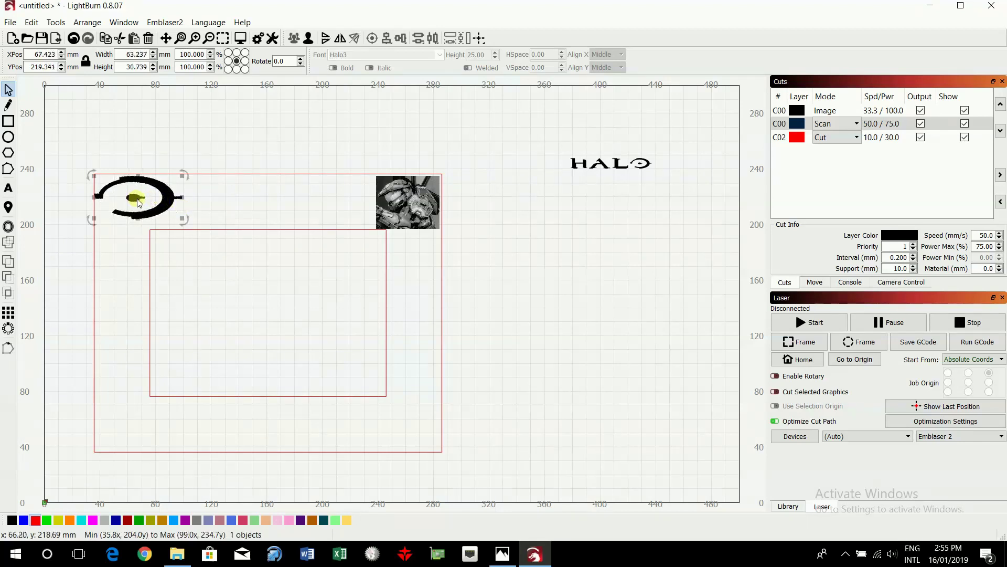
drag(137, 197, 144, 200)
click(567, 224)
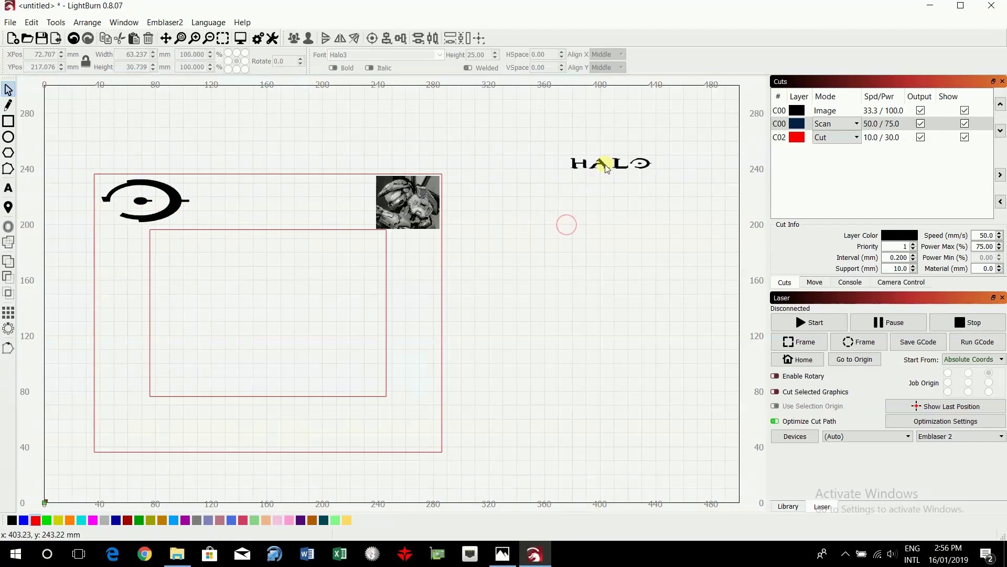
Move the HALO text into the frame's lower border and enlarge it to about 163 × 21 mm.
click(608, 165)
drag(609, 165, 273, 425)
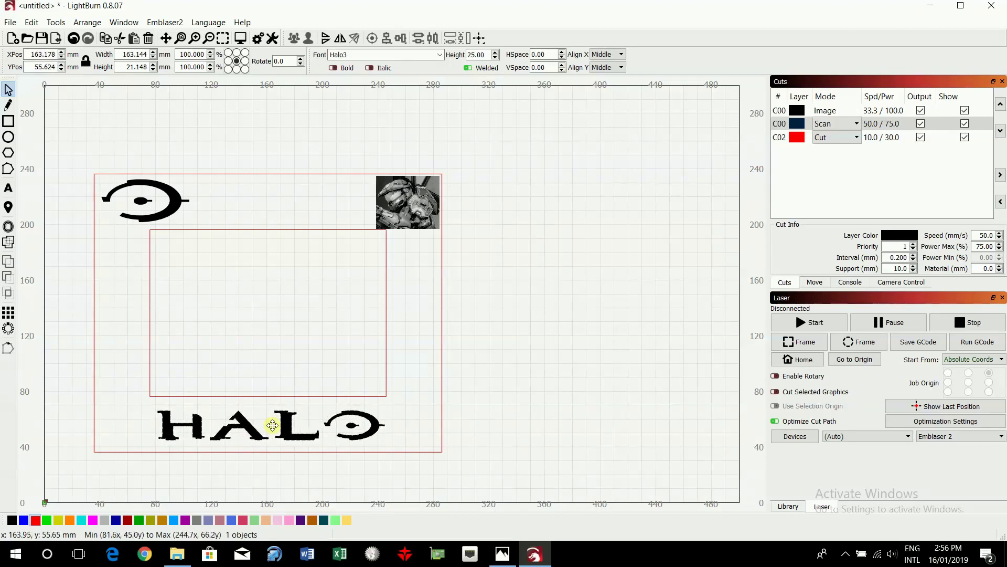
Nudge the HALO text slightly left, centred at about X 162.8 mm, and preview the laser job.
drag(273, 425, 271, 425)
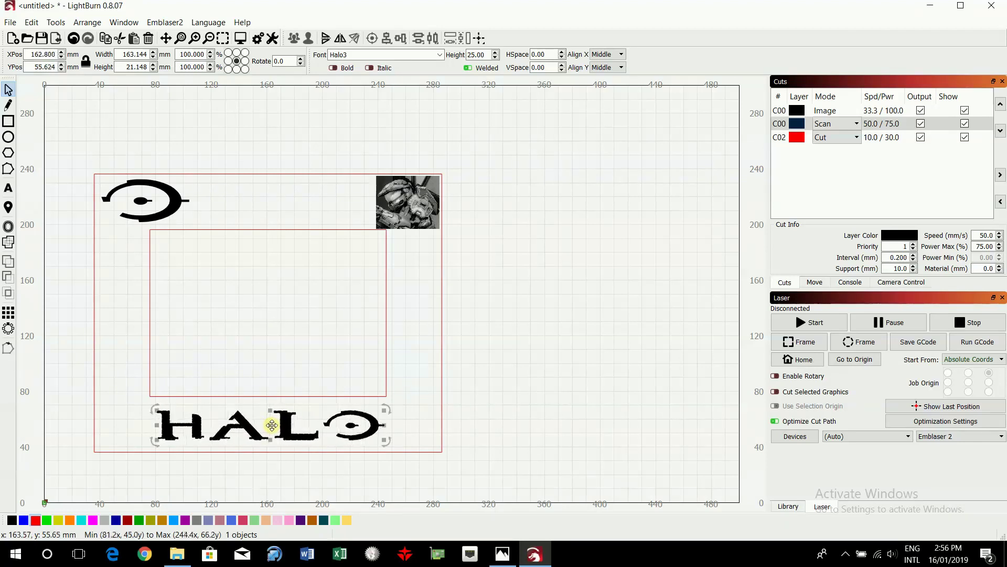
click(611, 325)
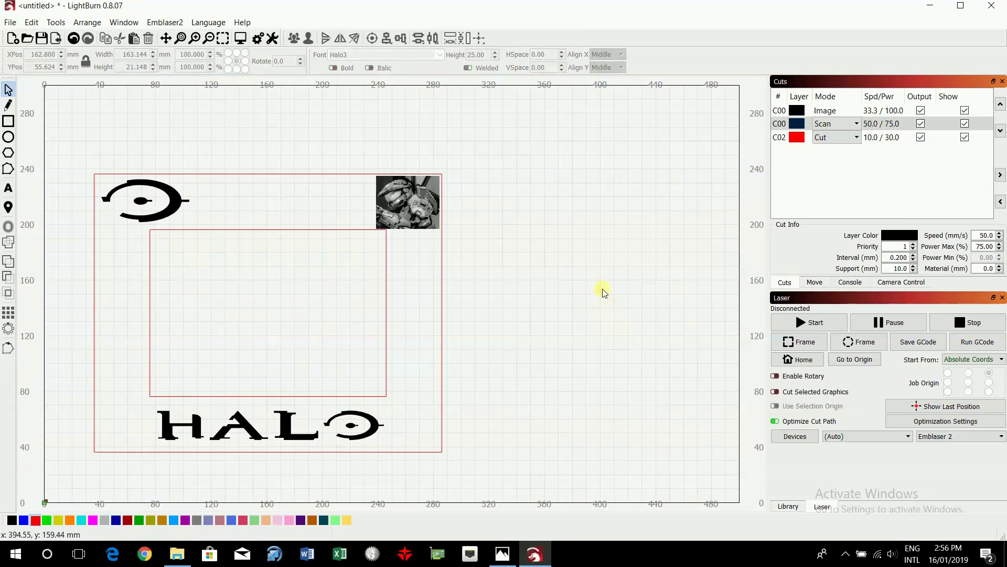
click(240, 39)
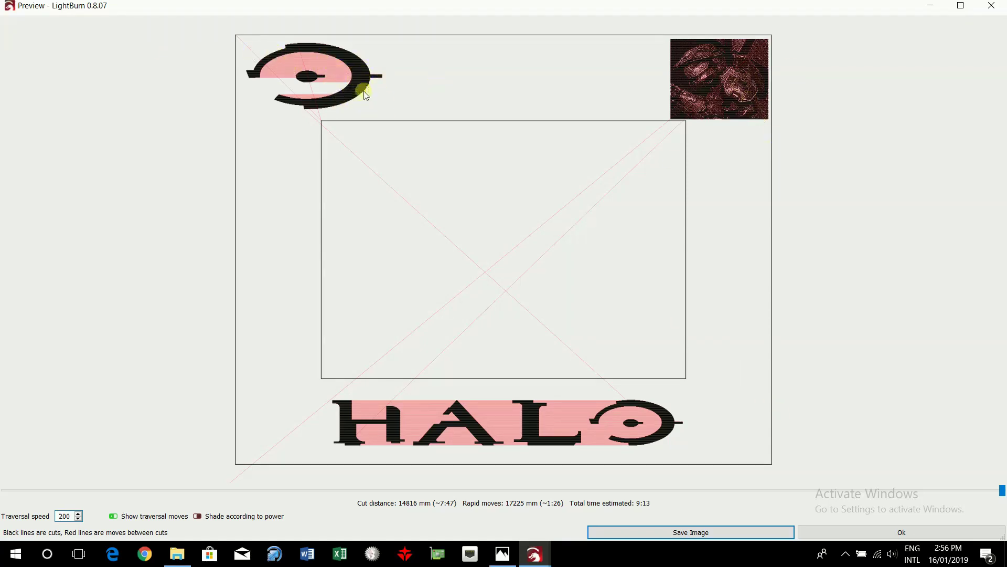
click(900, 532)
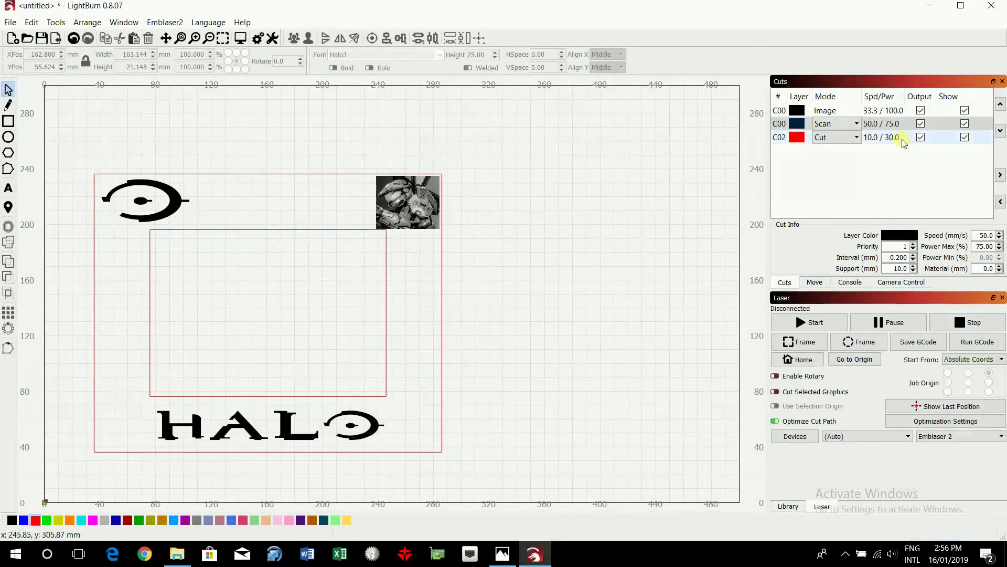
Turn off output for the red Cut layer holding the frame outlines and preview the job again.
click(921, 138)
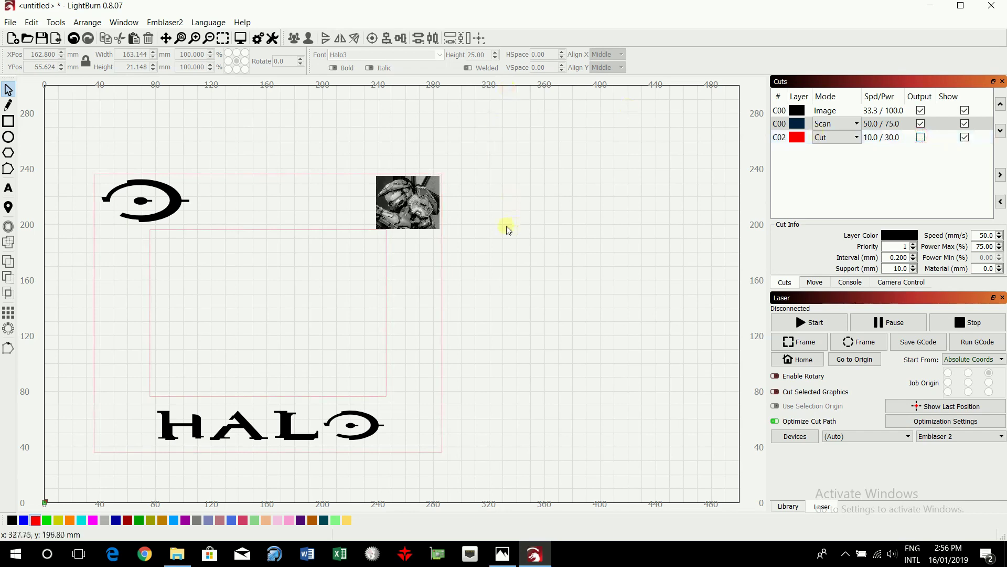
click(240, 38)
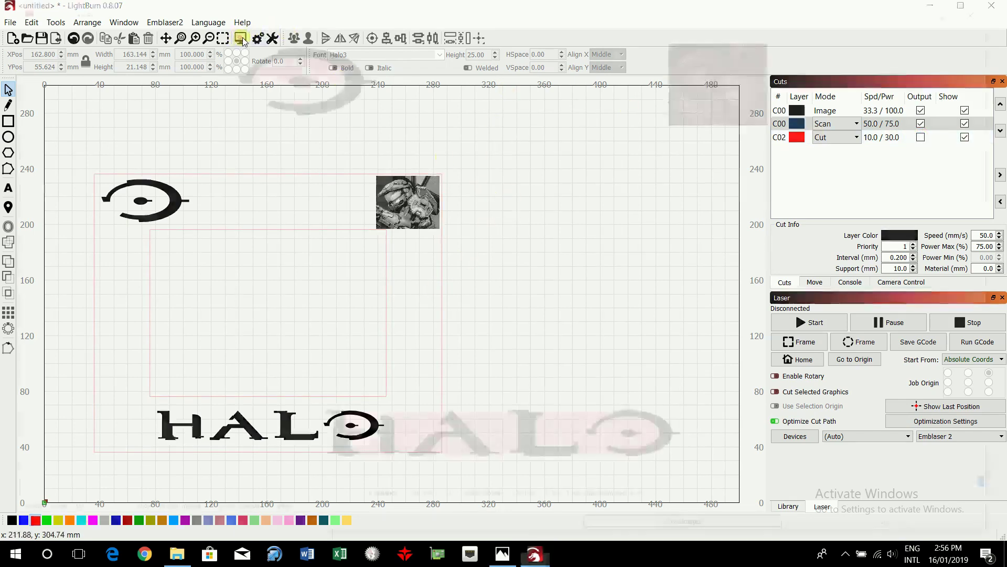
click(900, 532)
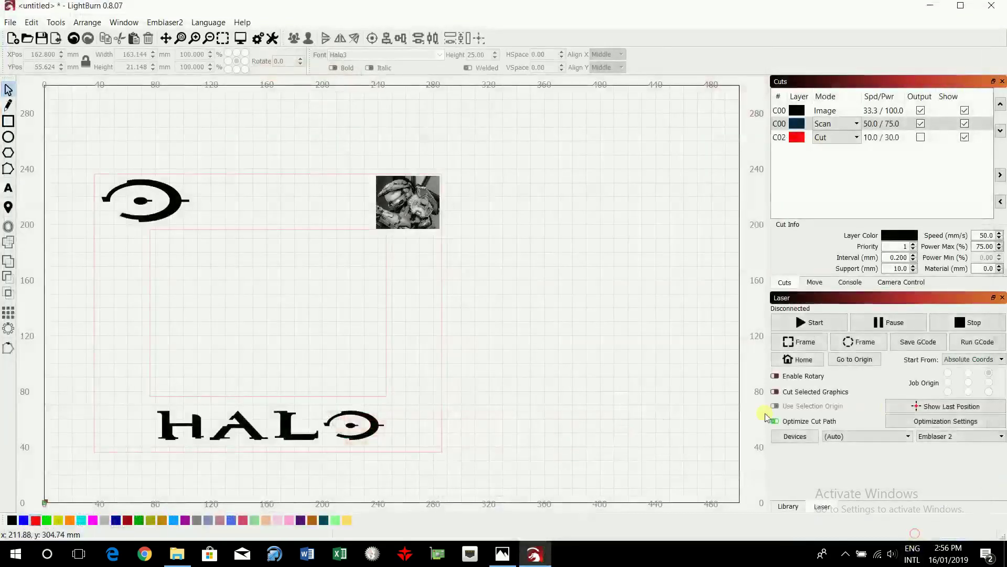
Group the frame outlines, logo, picture and HALO text, and move the group to the page's lower-left corner.
drag(65, 139, 489, 484)
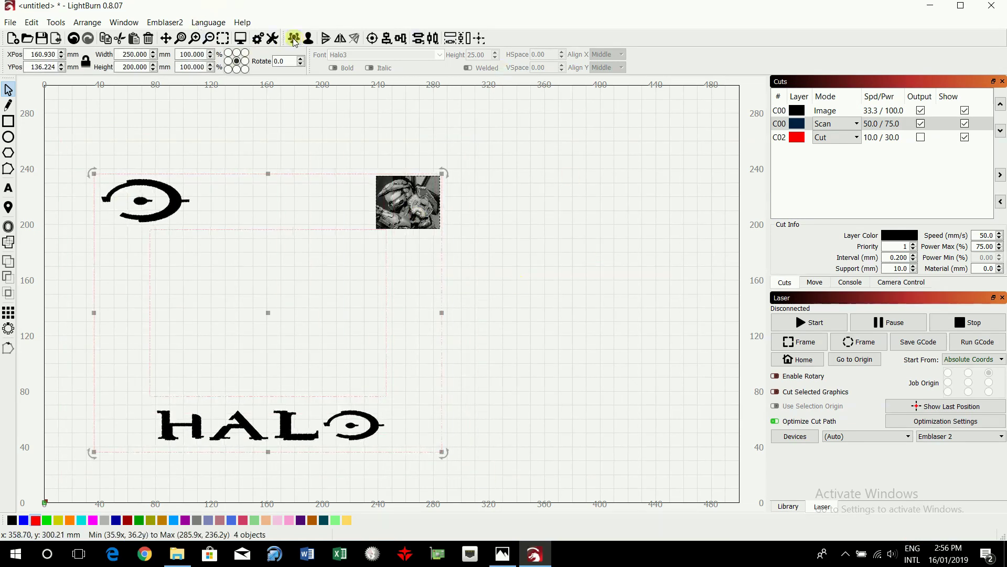
click(558, 264)
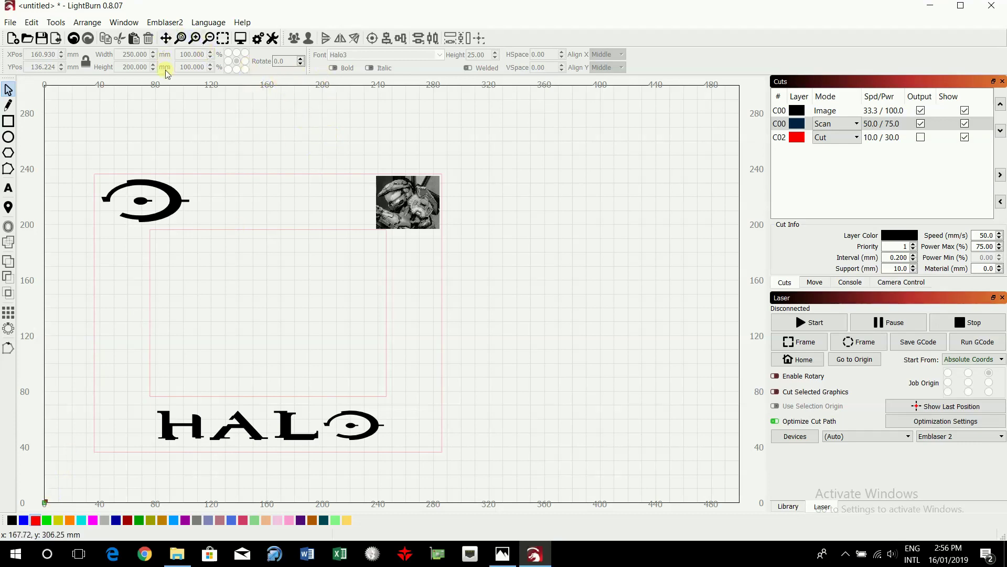
drag(58, 133, 494, 489)
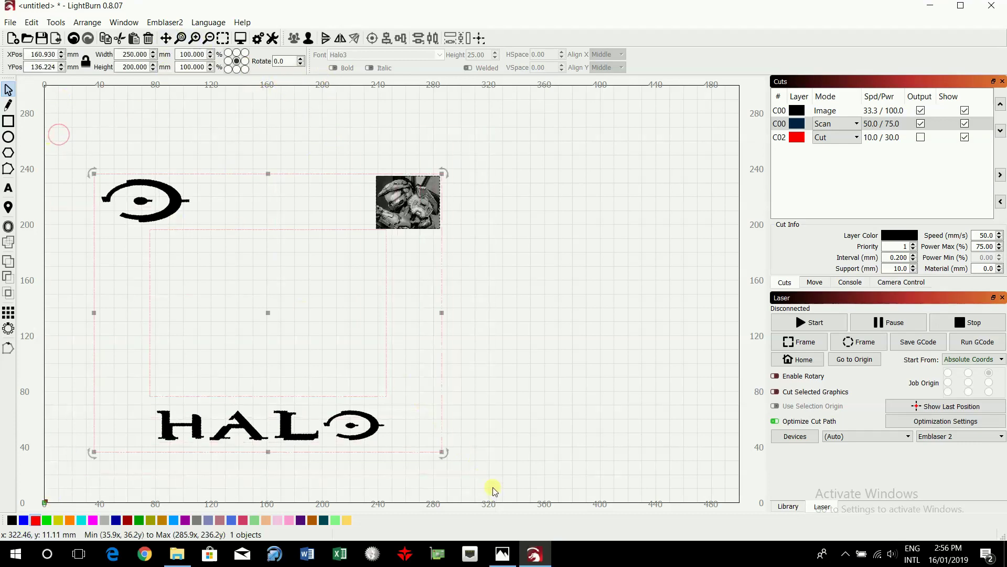
click(89, 23)
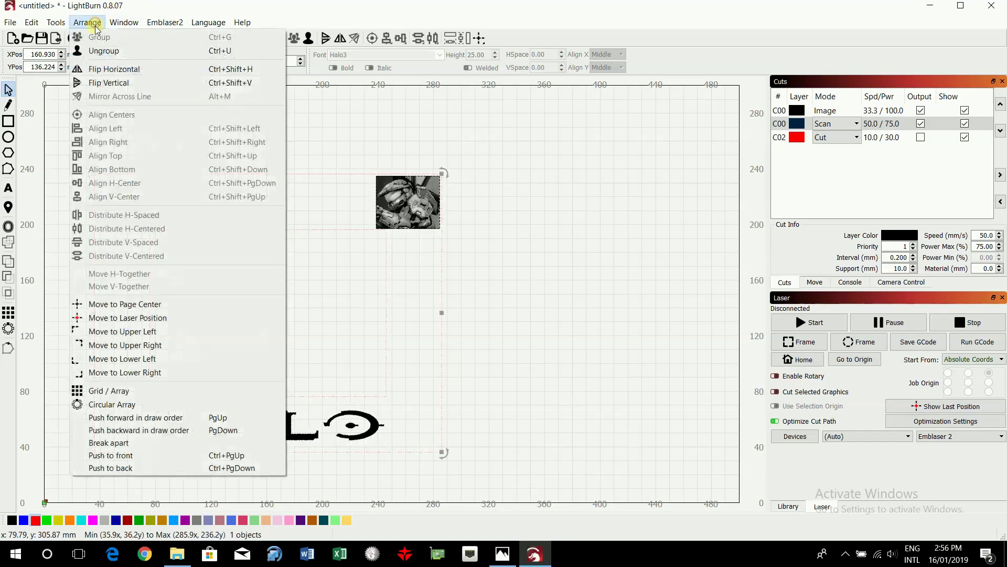
click(124, 359)
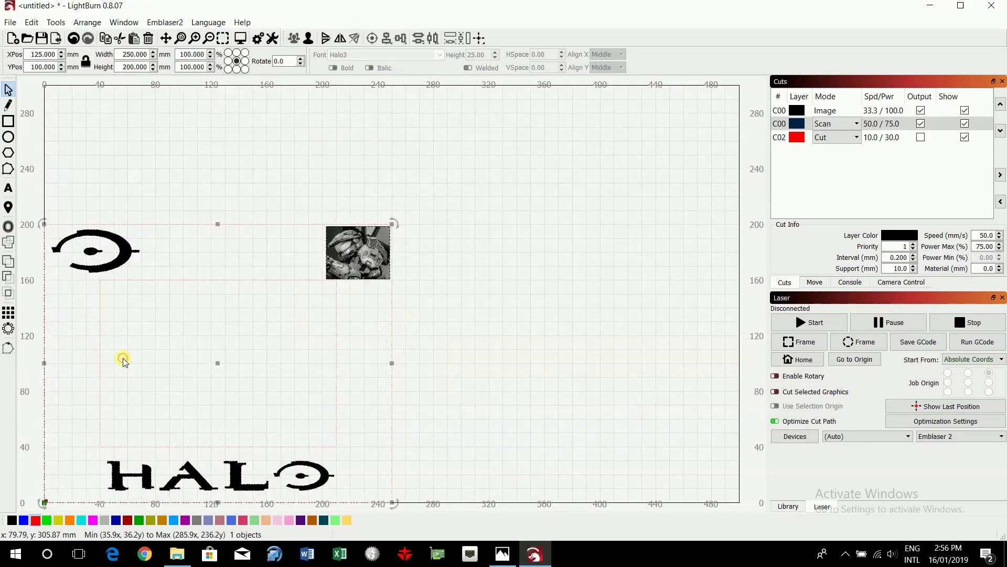
click(478, 367)
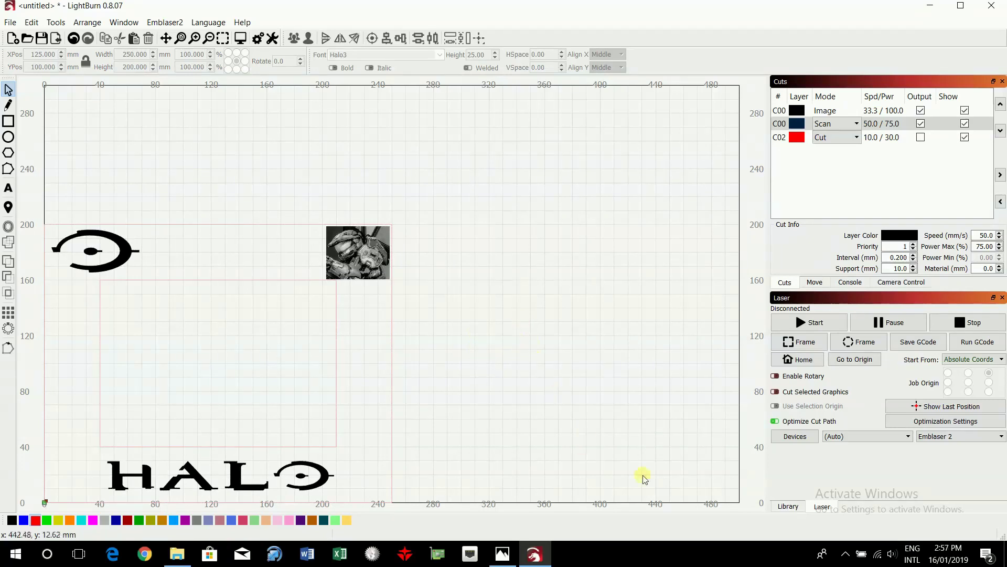
Assign the Image preset from the material library's Year 9 wooden Frame, 15.00 thickness, to the Image layer.
click(788, 505)
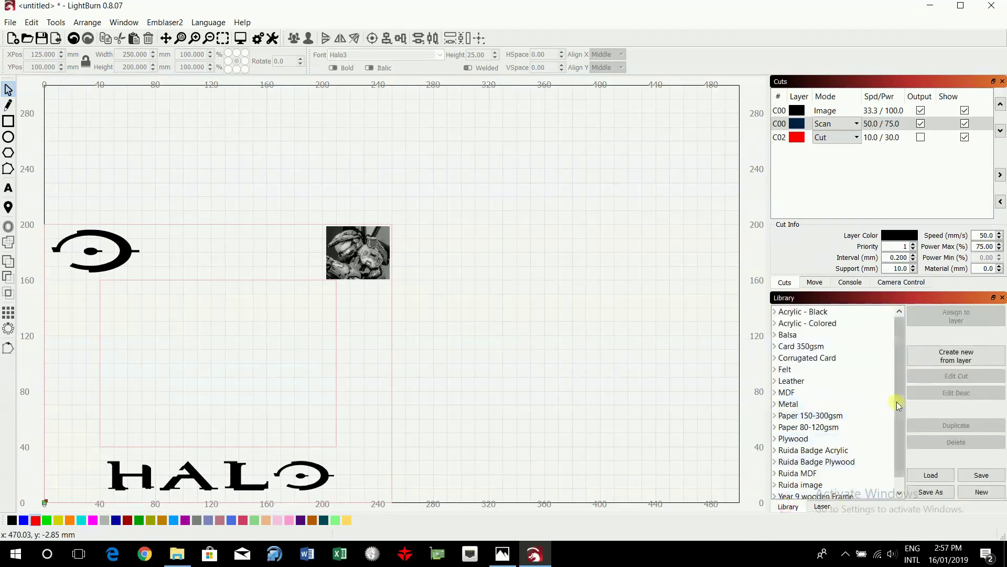
scroll(899, 409, down, 1)
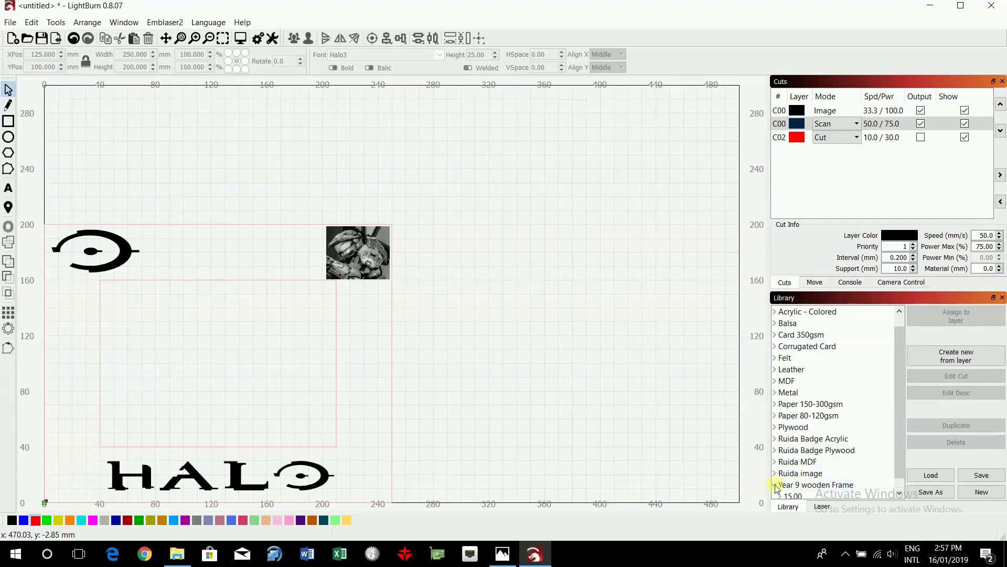
scroll(906, 446, down, 1)
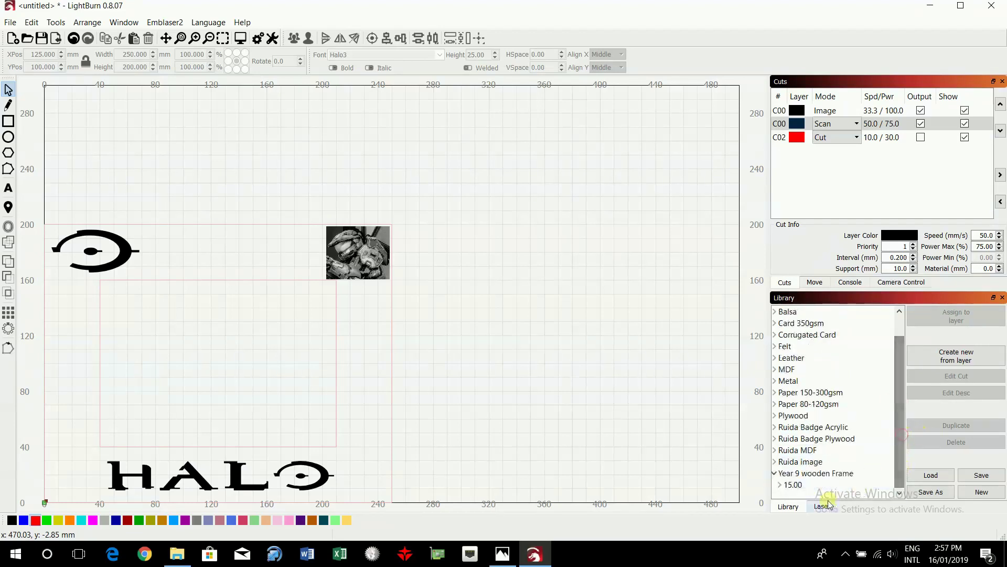
click(786, 487)
click(779, 484)
scroll(896, 425, down, 3)
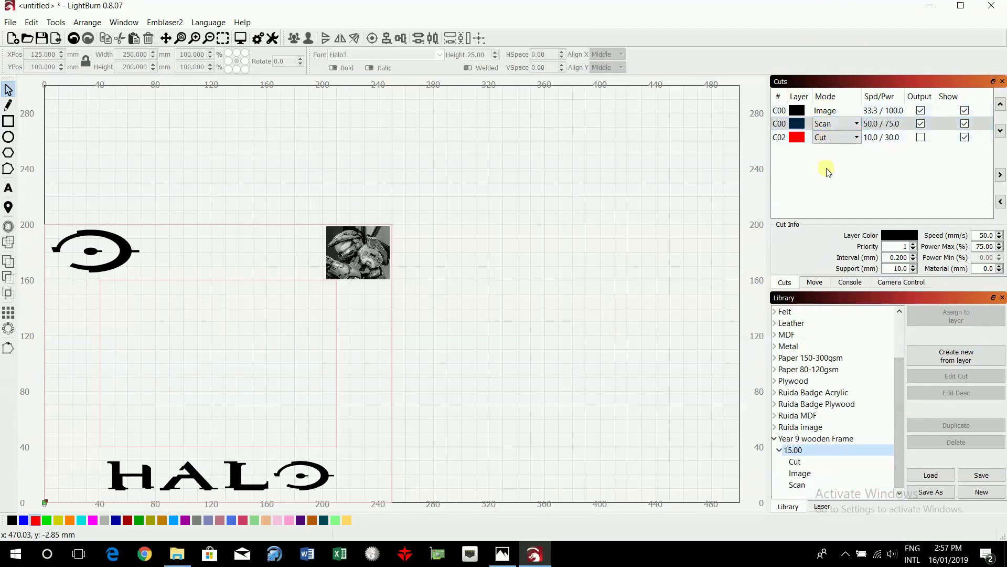
click(798, 111)
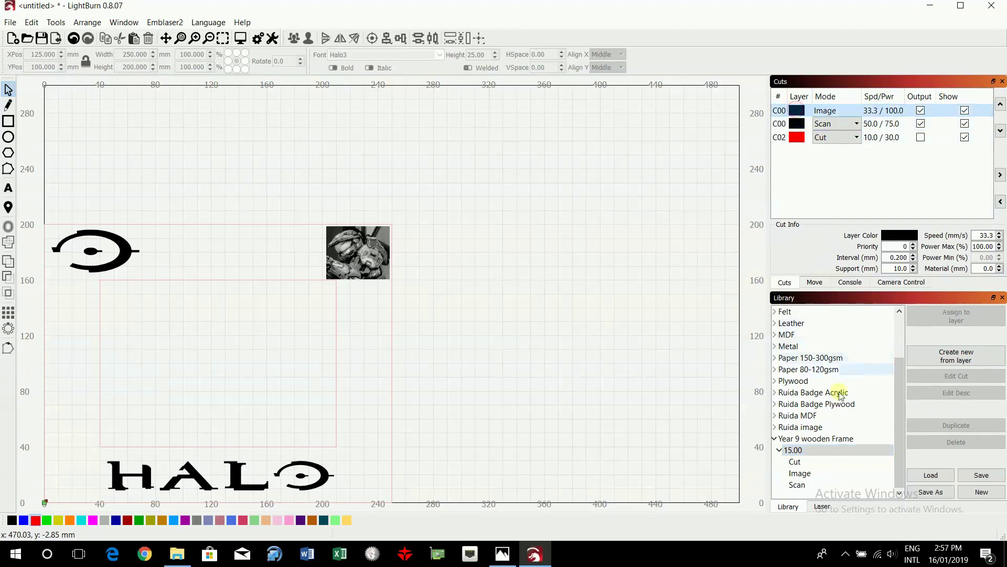
click(811, 463)
click(800, 473)
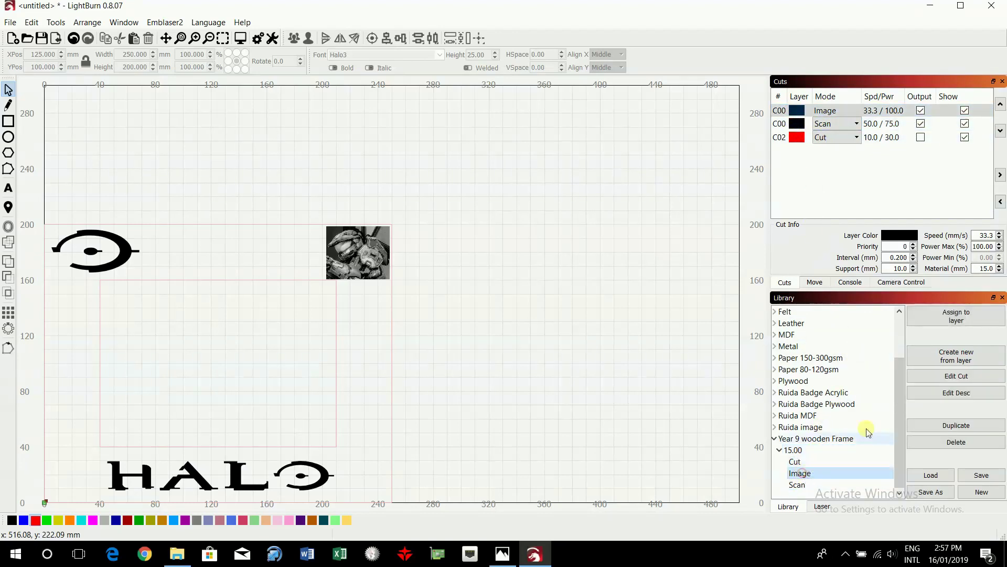
click(956, 318)
Assign the Year 9 wooden Frame 15.00 Scan preset to the Scan layer and check the Image layer's cut settings.
click(797, 125)
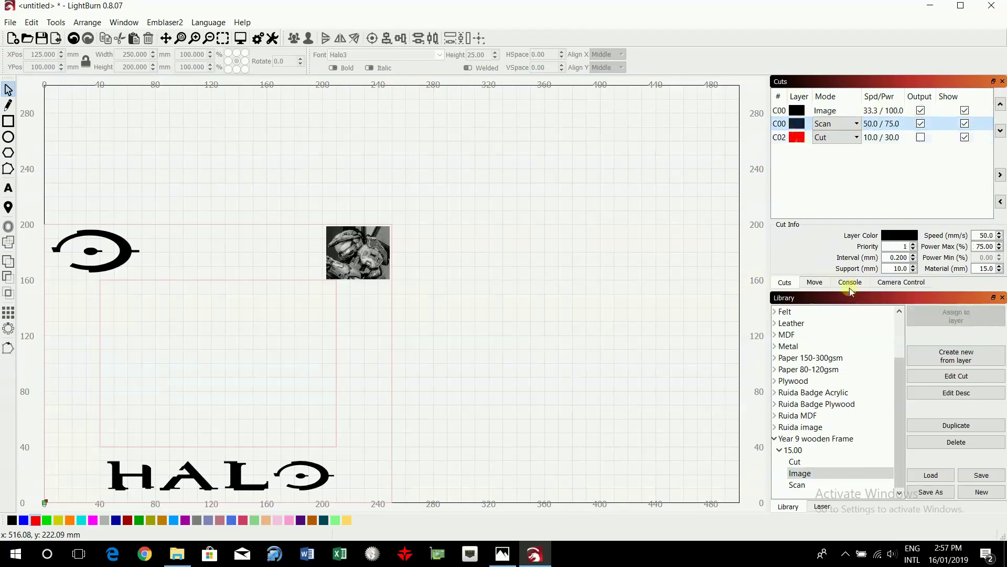
click(798, 485)
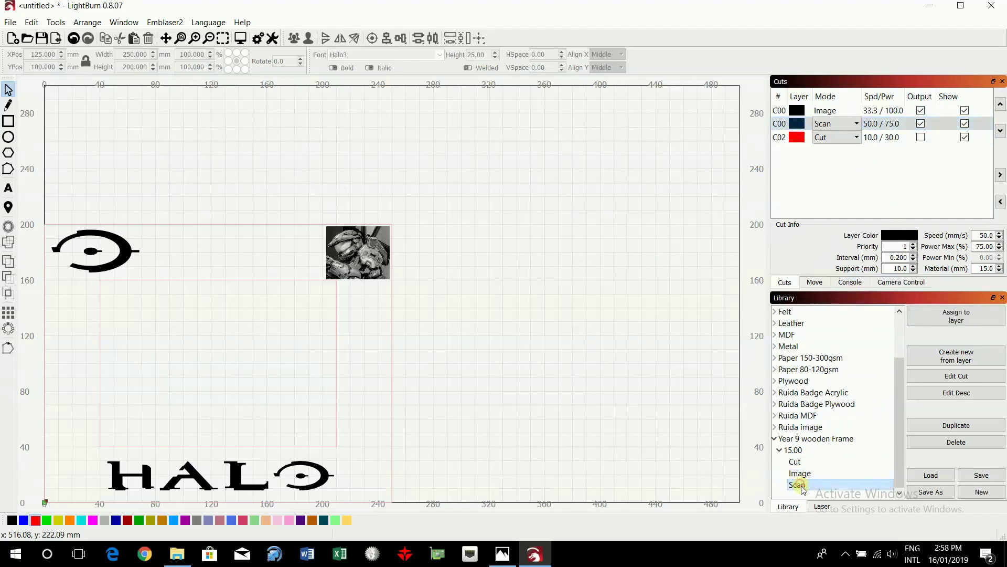
click(957, 318)
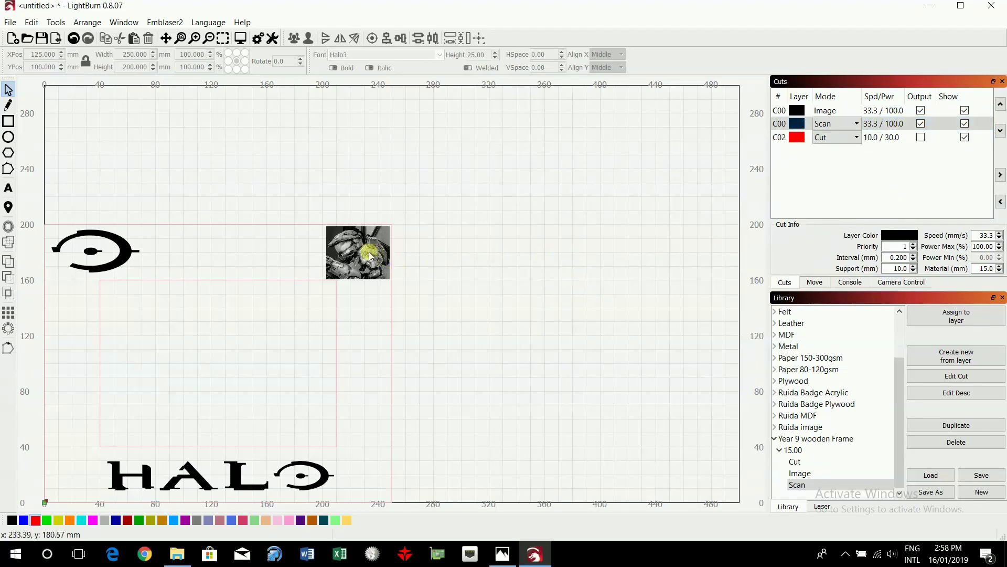
double_click(806, 125)
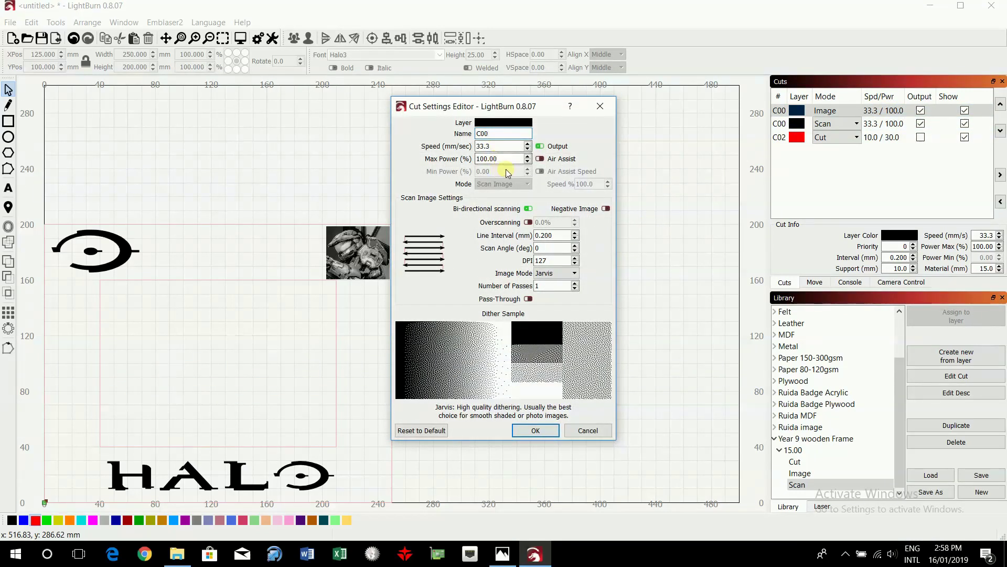
click(550, 435)
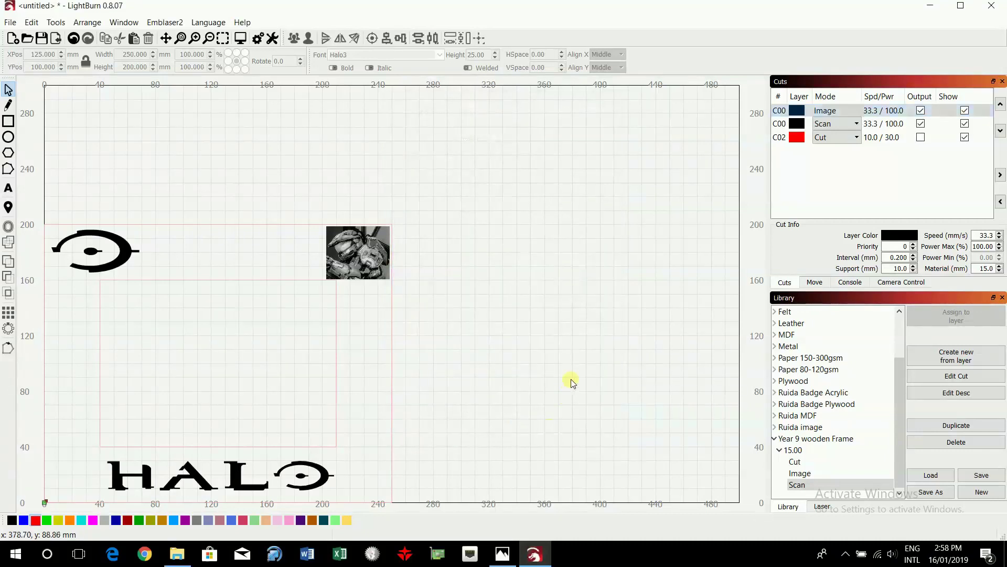
Save the project in the 2019 frame - lightburn folder, named like the existing frame file but ending in 2.
scroll(571, 383, down, 1)
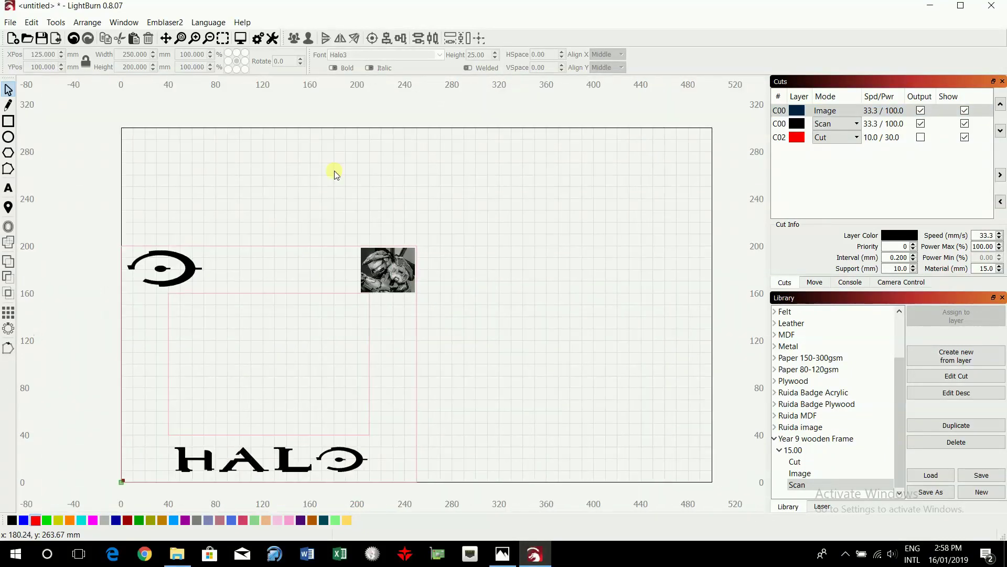
click(10, 24)
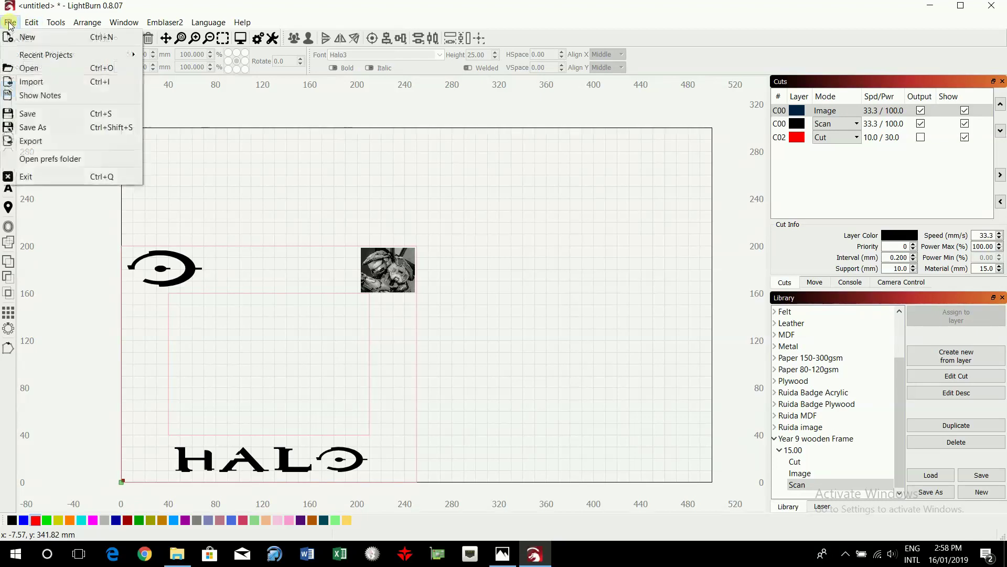
click(38, 129)
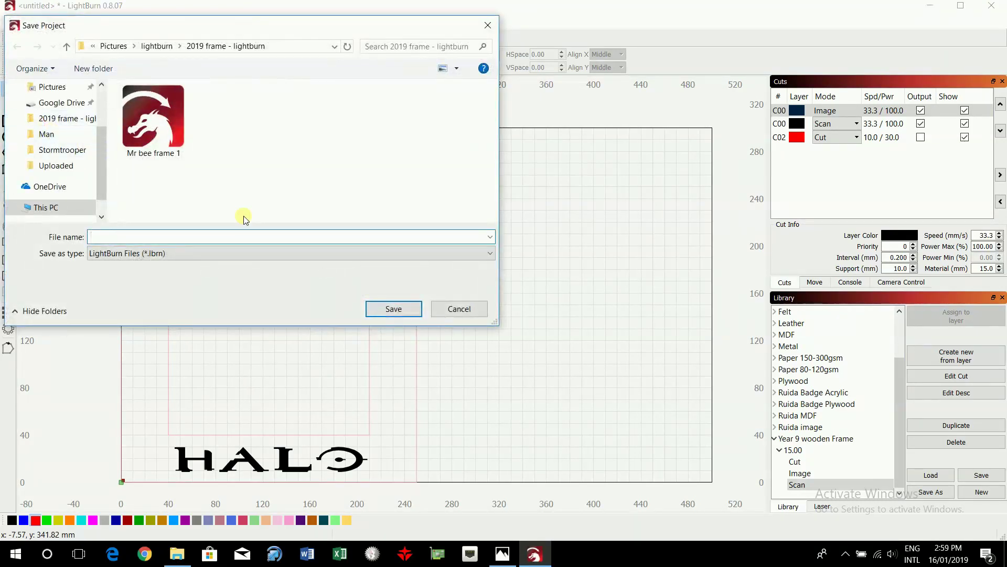
text(m)
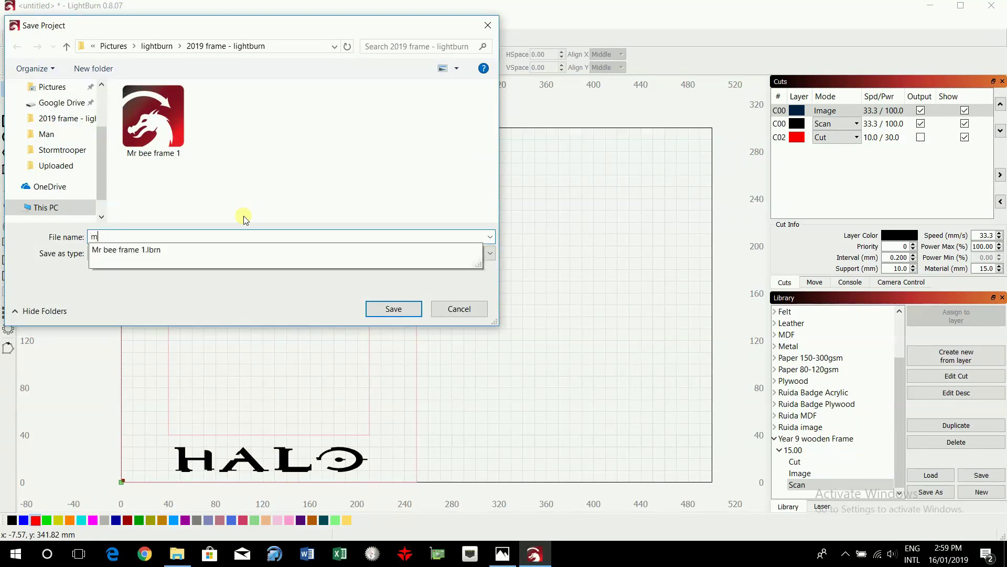
text(r bee frame 2)
click(394, 310)
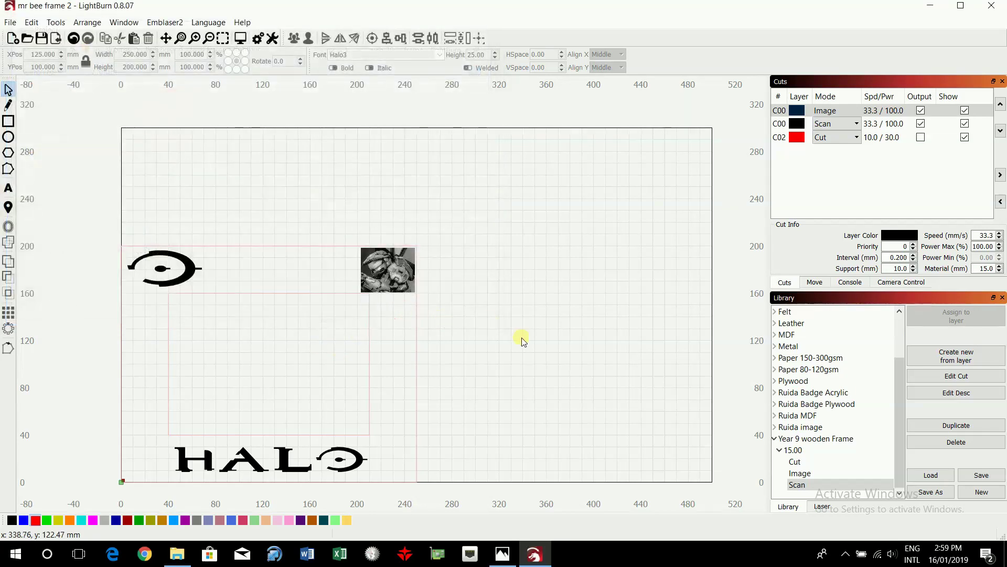